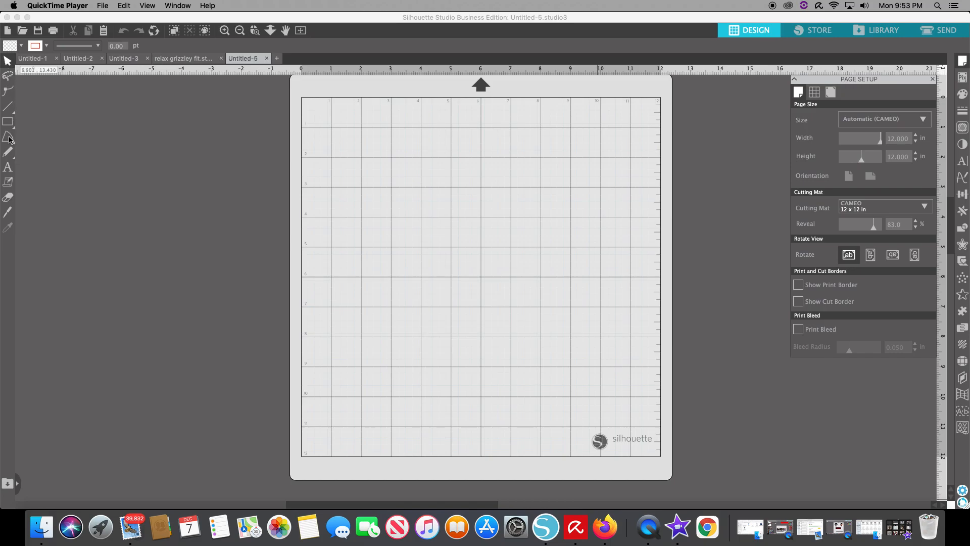
Step: Add the text 330 in the upper part of the mat and select it as an object
click(8, 168)
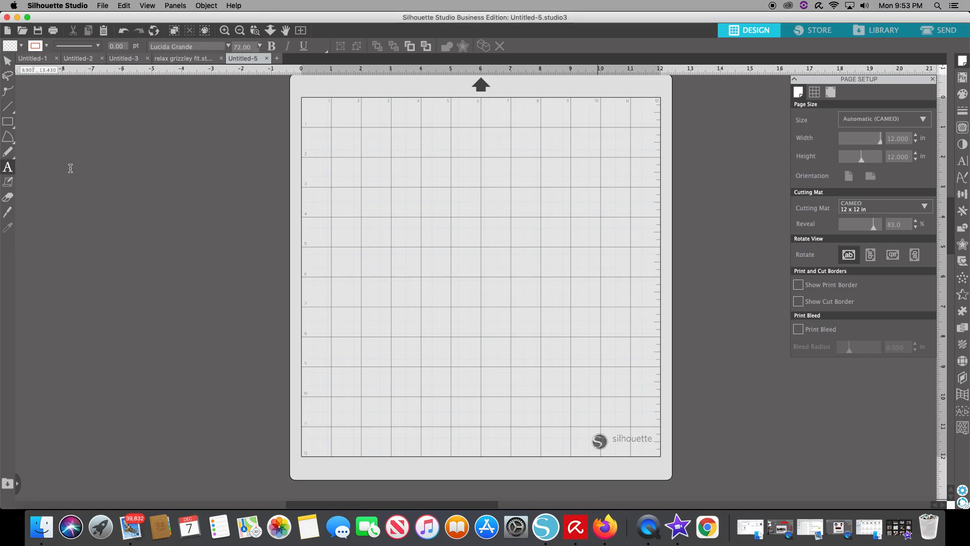
click(395, 166)
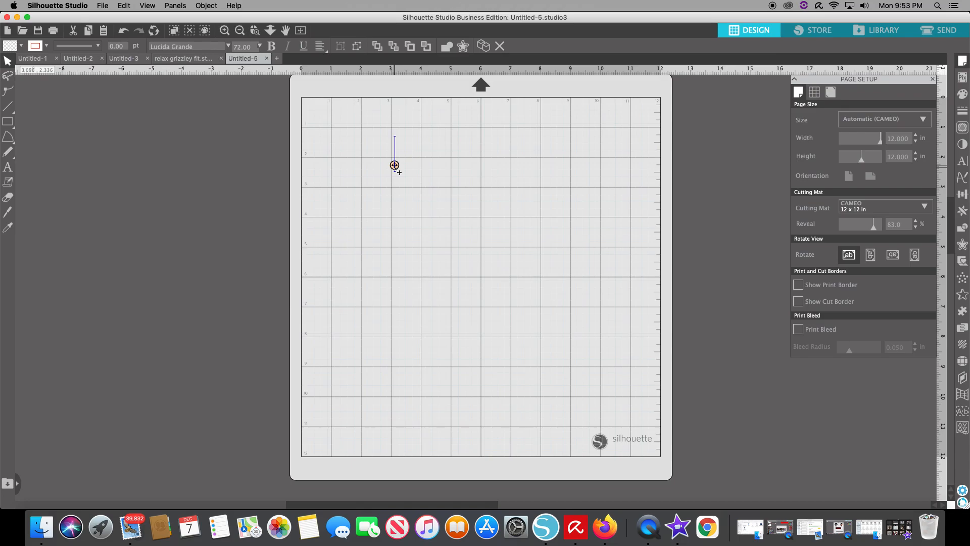
text(330)
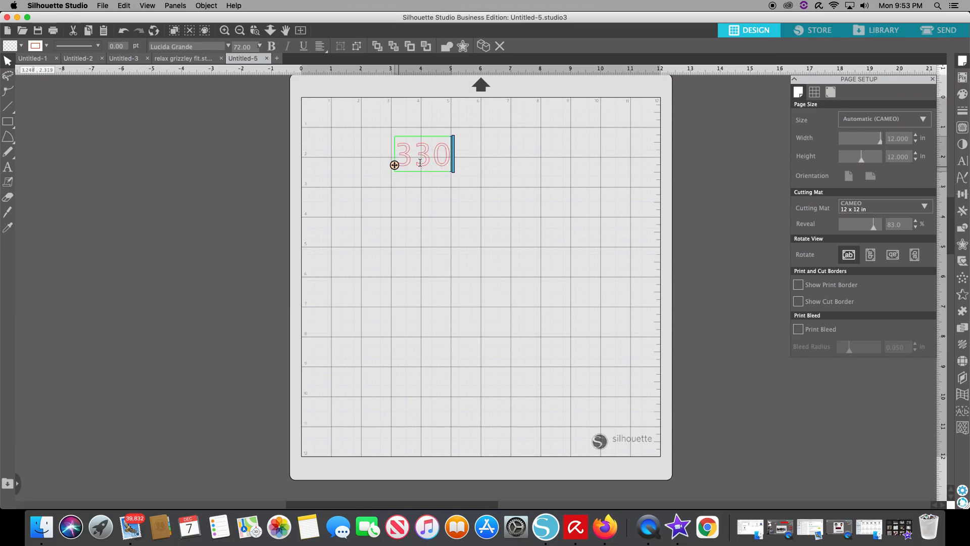
click(480, 160)
click(425, 155)
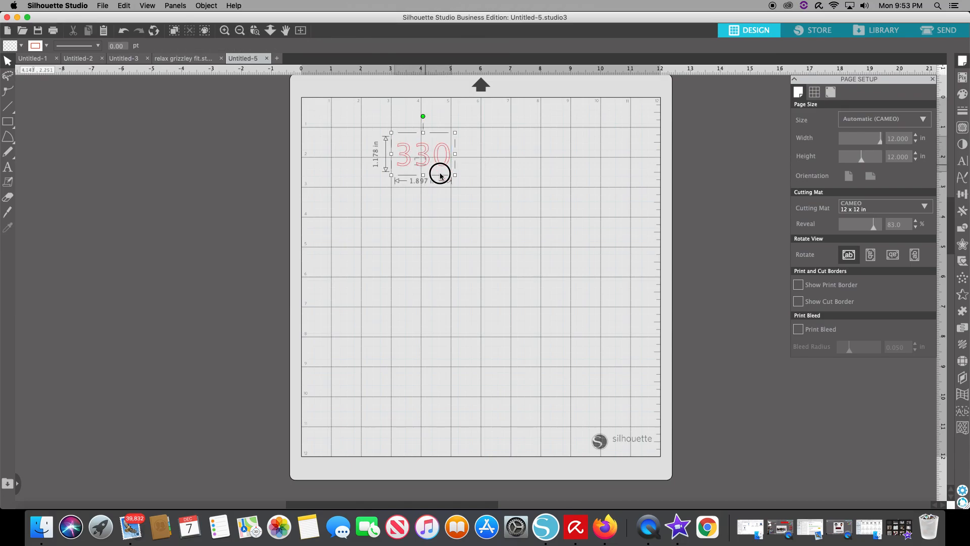
Step: Move the 330 text slightly down and right on the mat and open its text style settings
drag(431, 157, 456, 199)
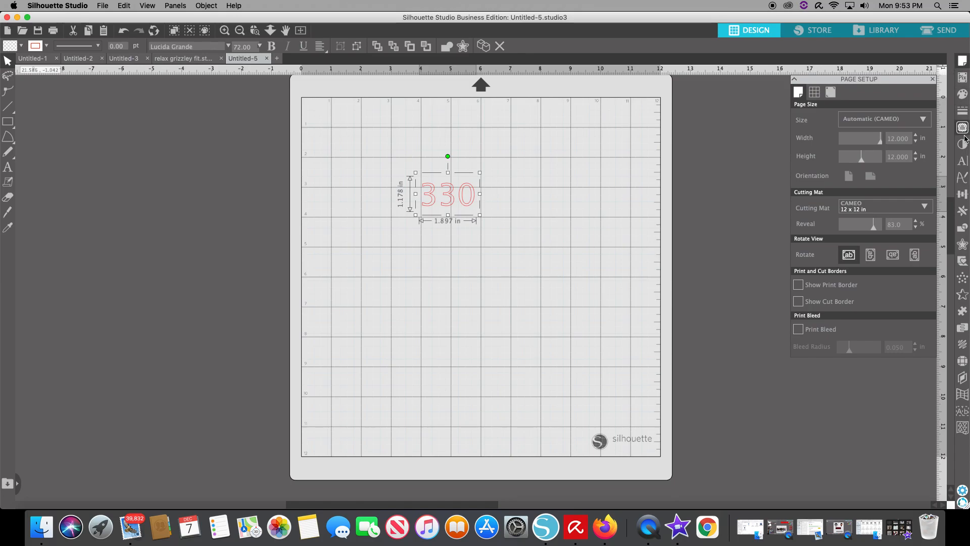
click(963, 163)
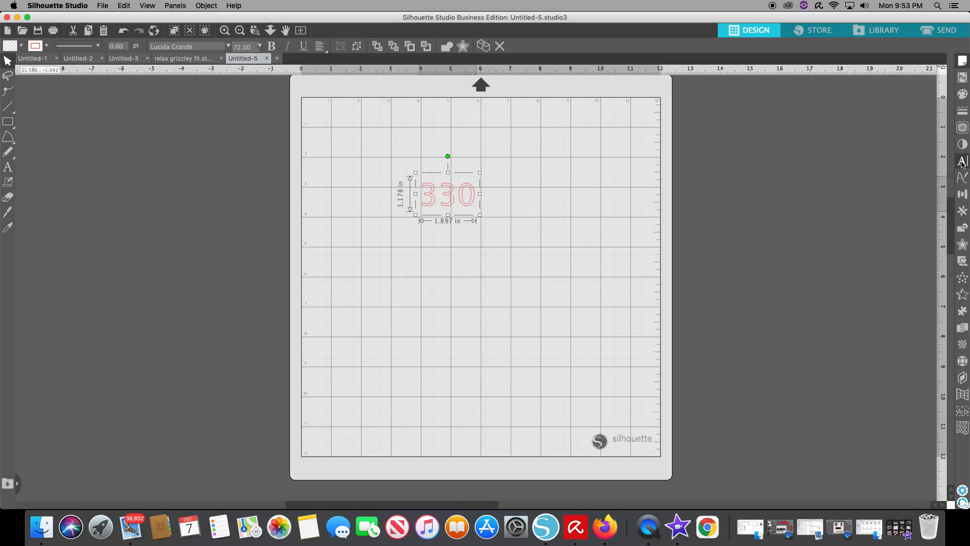
click(962, 163)
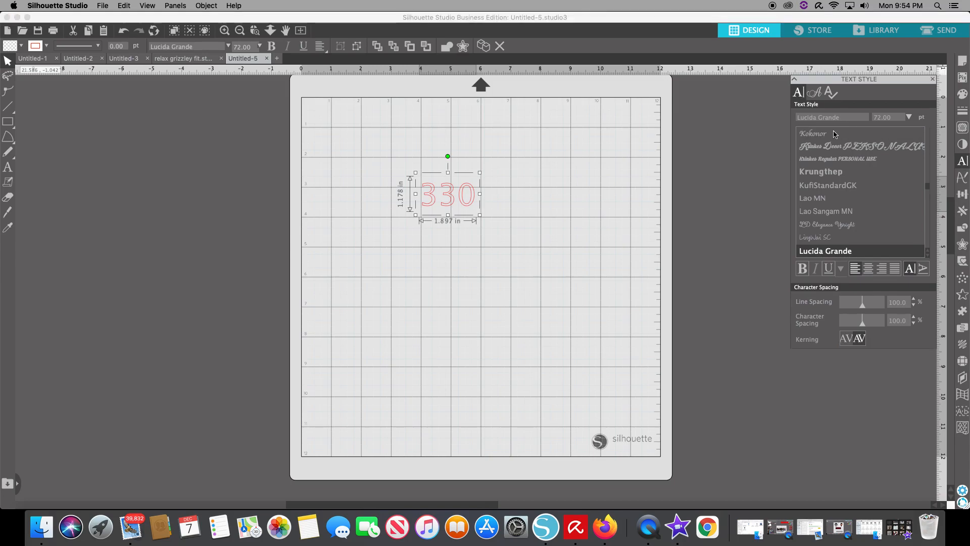
Step: Try the Krungthep, Lao MN, Krinkes Decor and Kokonor fonts on the 330 text
click(840, 159)
click(838, 174)
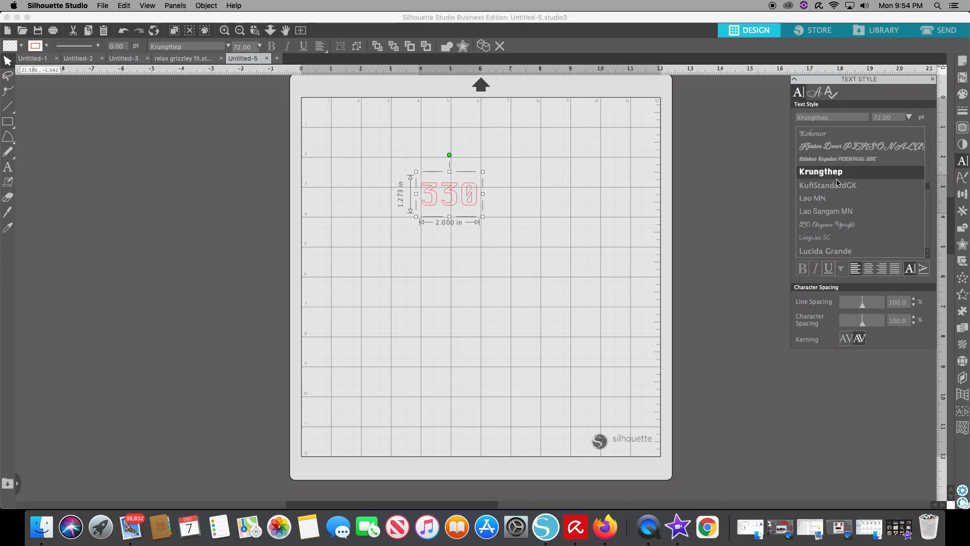
click(843, 200)
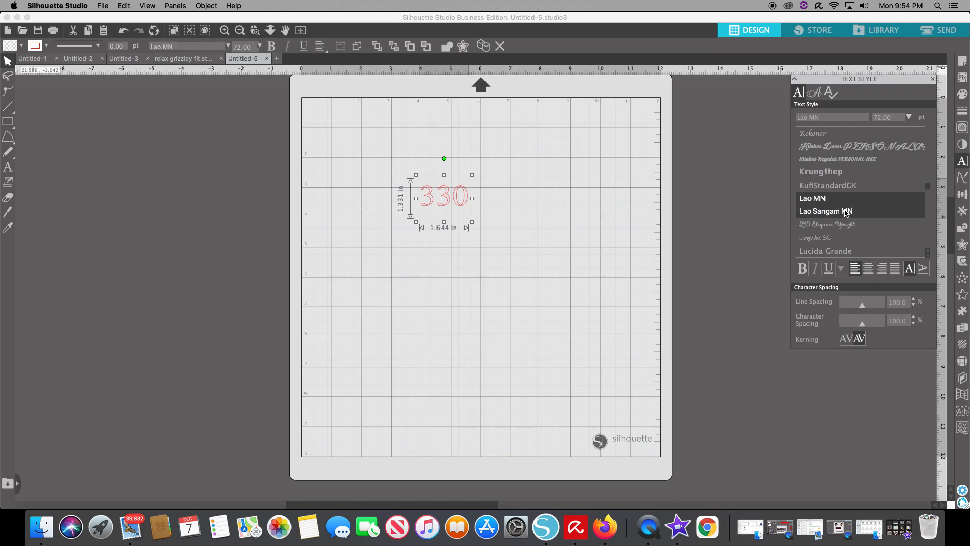
click(843, 212)
click(843, 185)
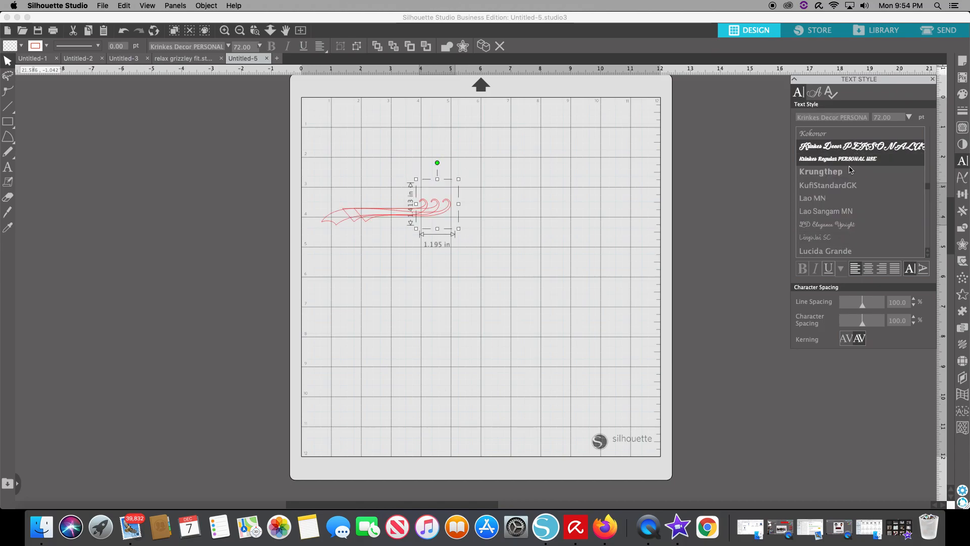
click(823, 134)
Step: Browse the font list and try the Flyboy 88 font on the 330 text
scroll(836, 167, up, 10)
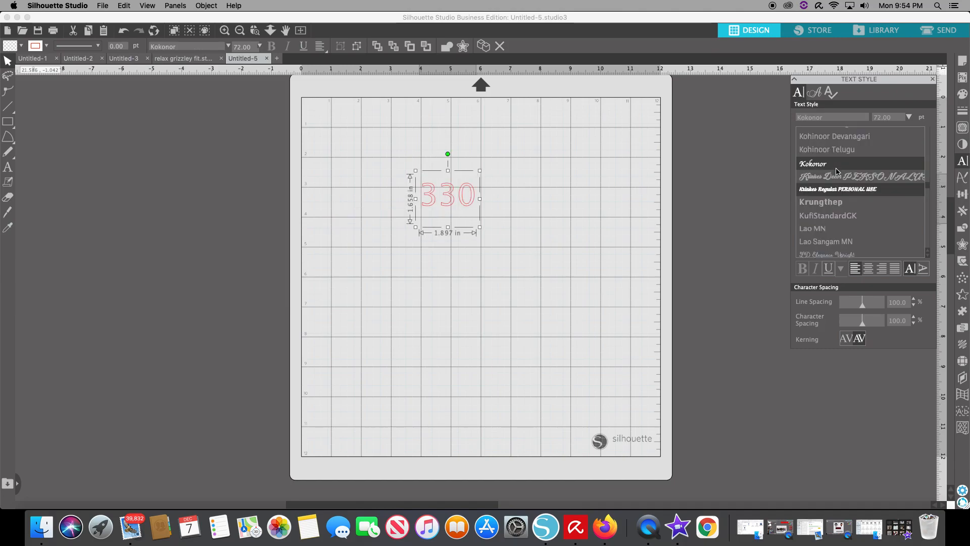
scroll(828, 147, up, 10)
scroll(828, 148, up, 5)
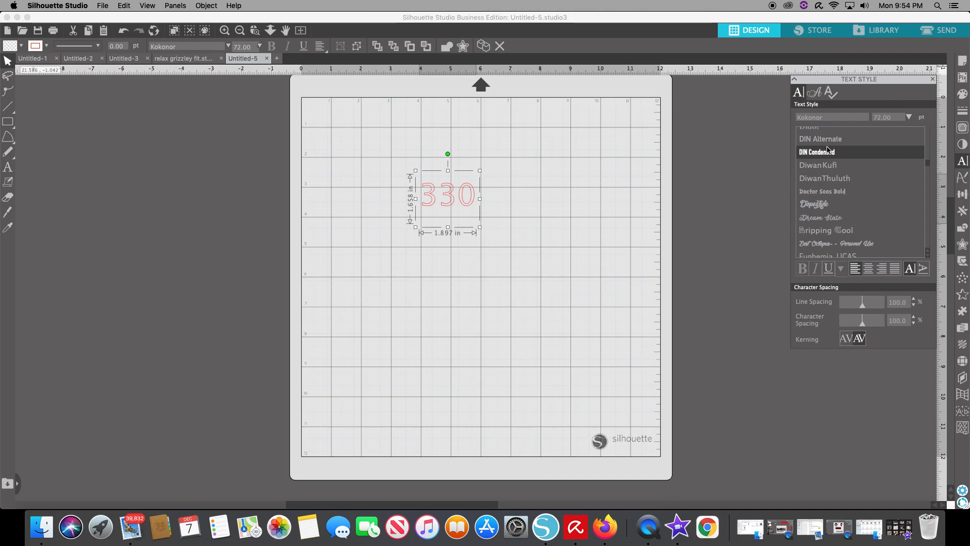
scroll(851, 189, down, 5)
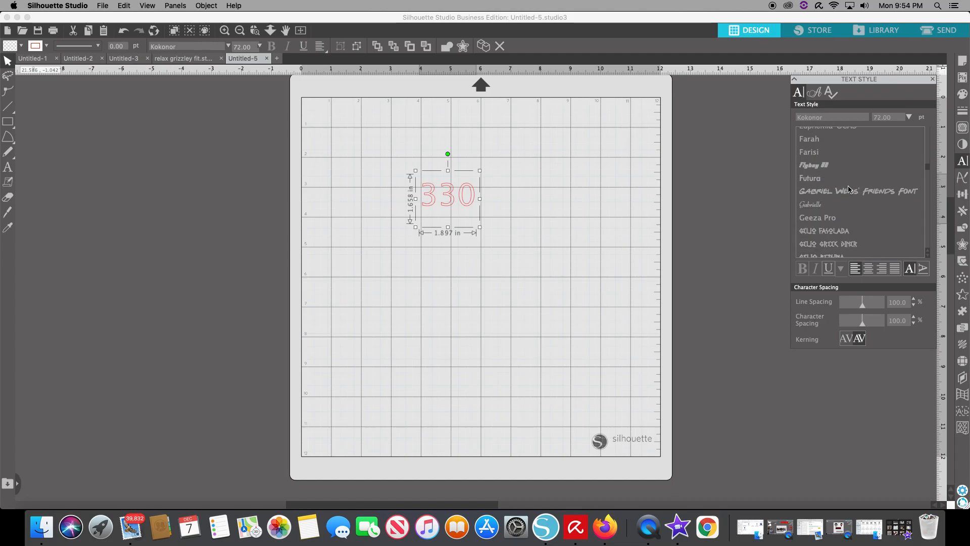
click(833, 171)
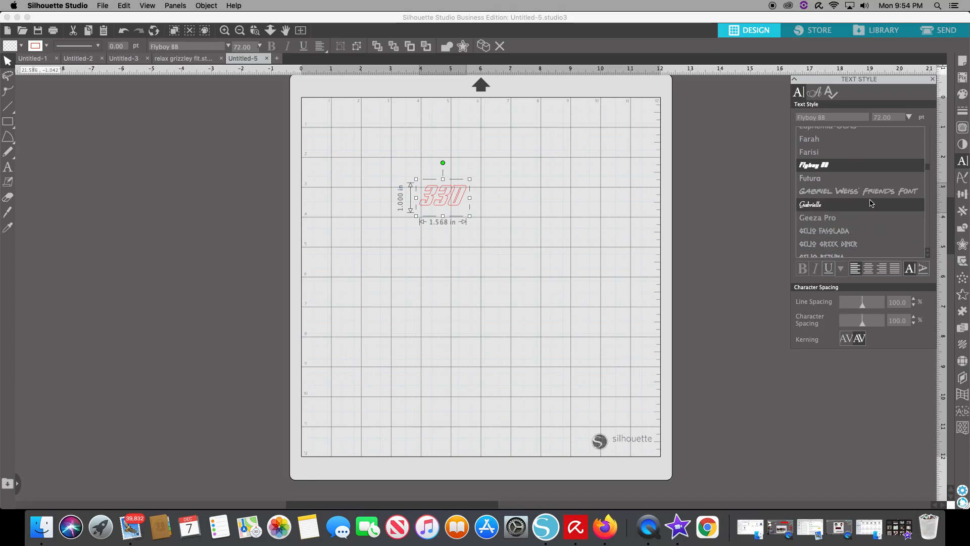
Step: Try Houston Sport Free, Hoefler Text and Hiragino Sans GB on the 330 text, settling on the Impact font
scroll(866, 210, down, 3)
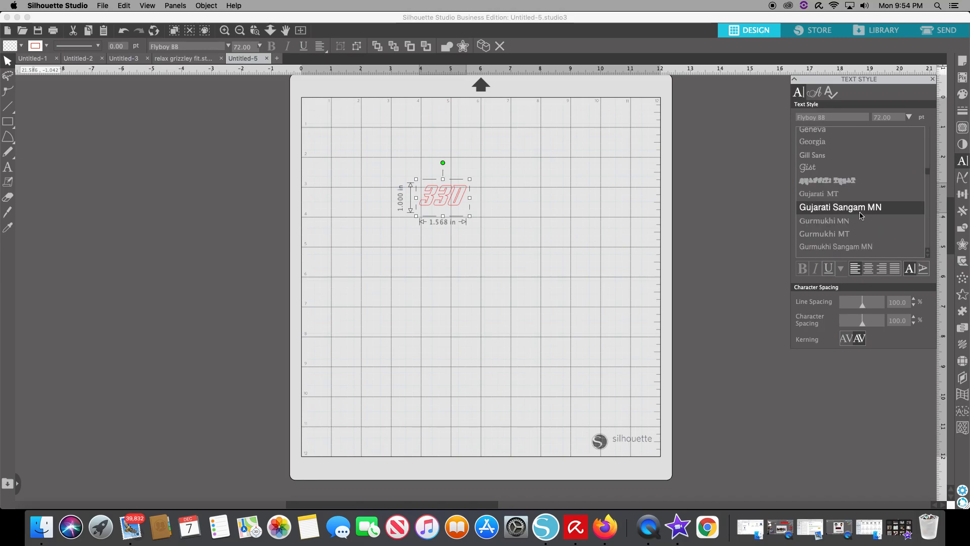
scroll(860, 220, down, 4)
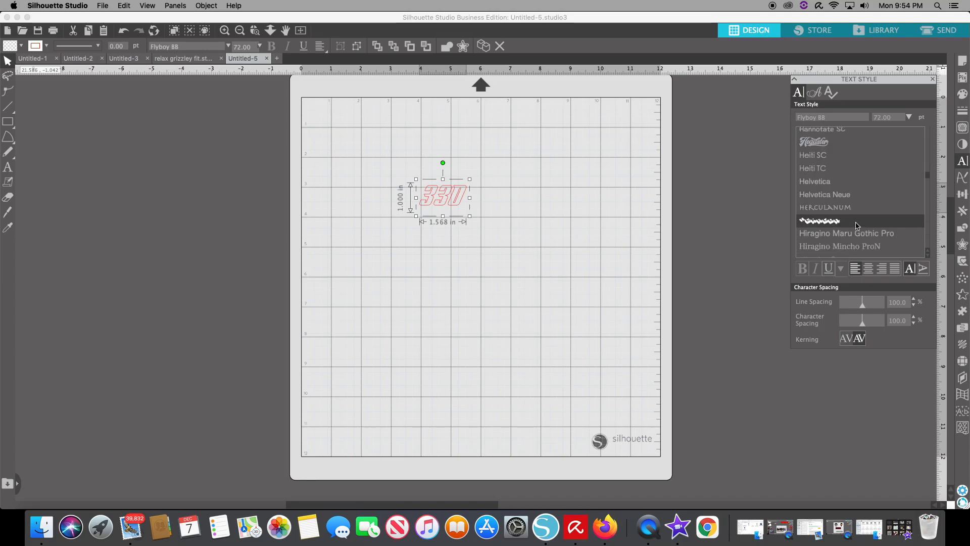
scroll(862, 225, down, 5)
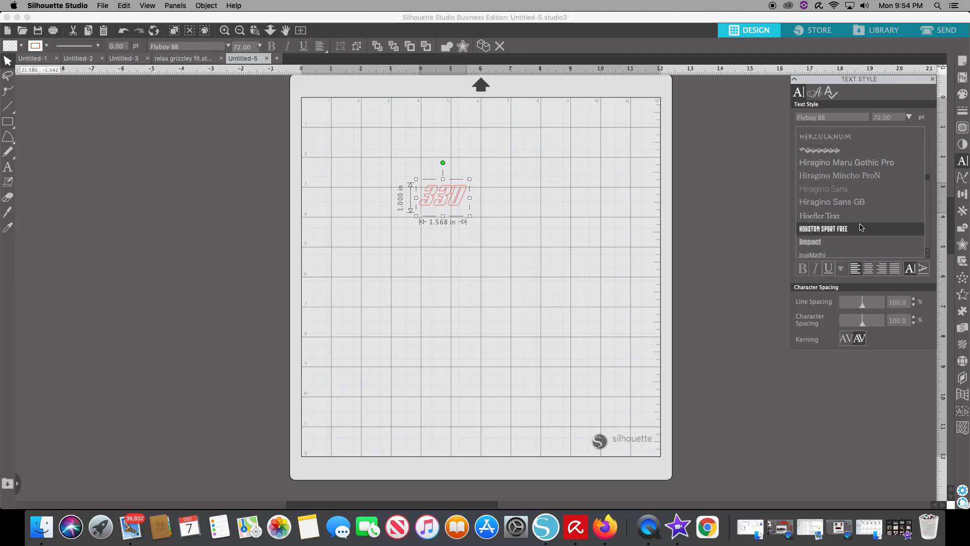
click(865, 230)
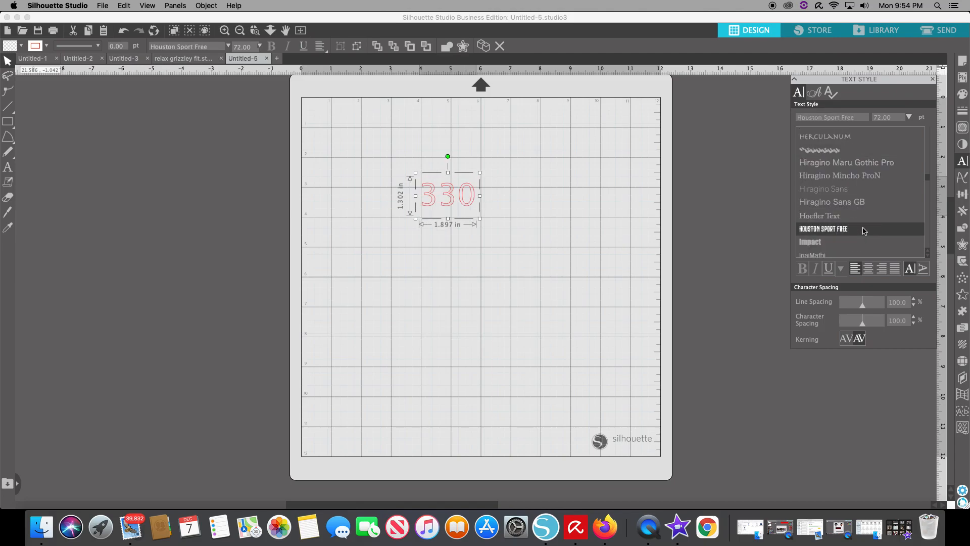
click(839, 218)
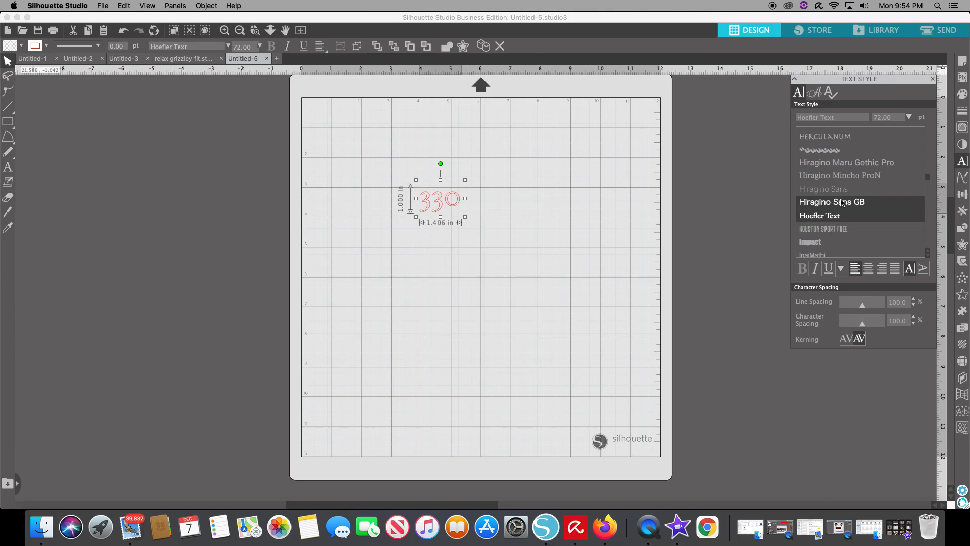
click(842, 202)
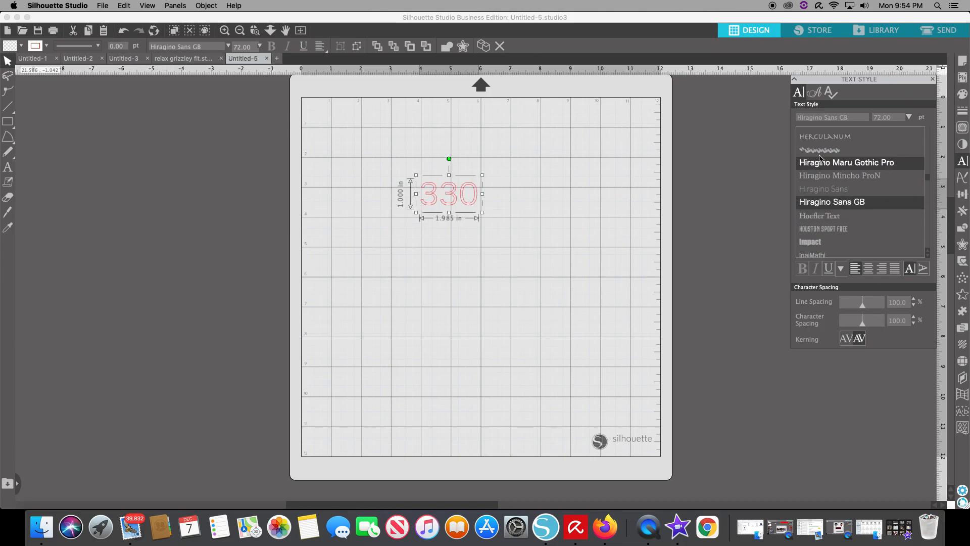
click(825, 244)
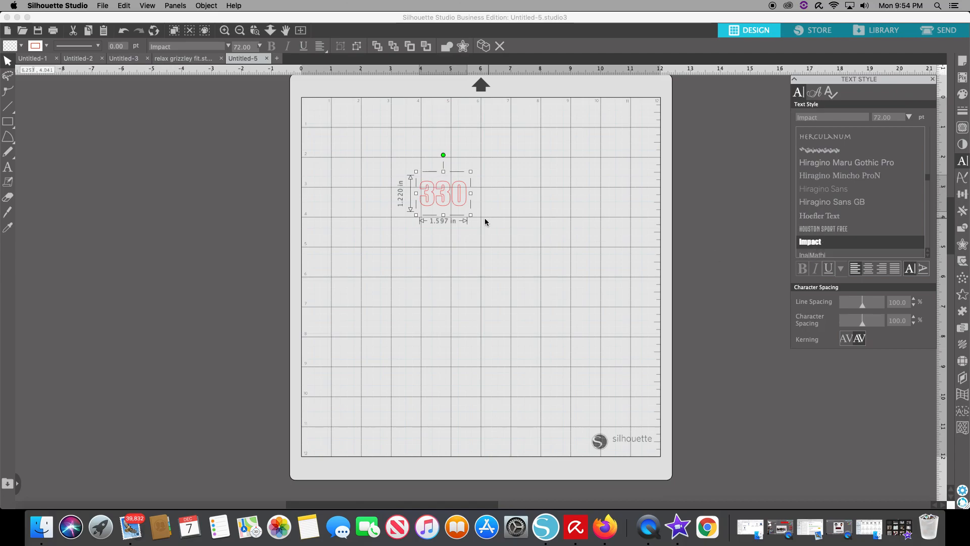
Step: Enlarge the 330 text to about 7.17 by 5.48 in and center it in the upper half of the mat
drag(471, 219, 595, 356)
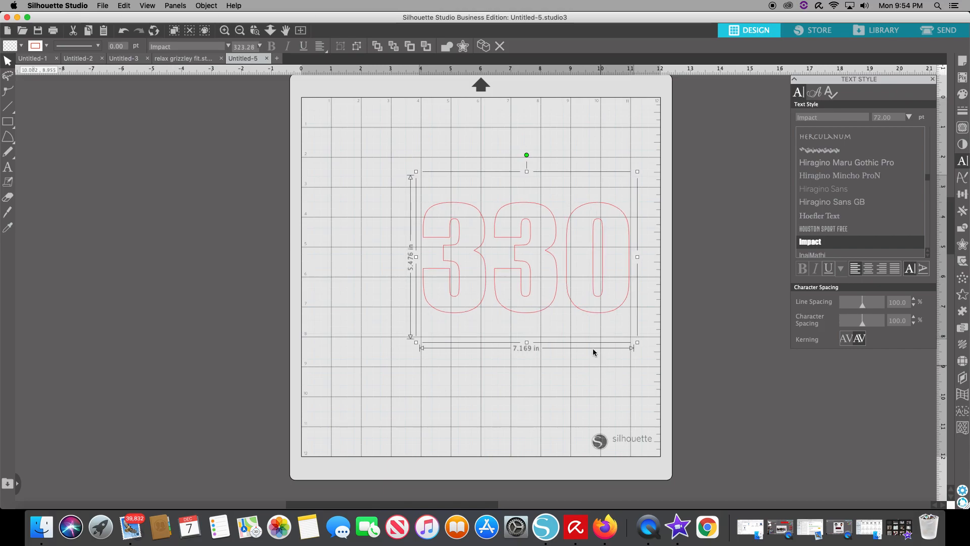
drag(571, 255, 524, 220)
click(575, 300)
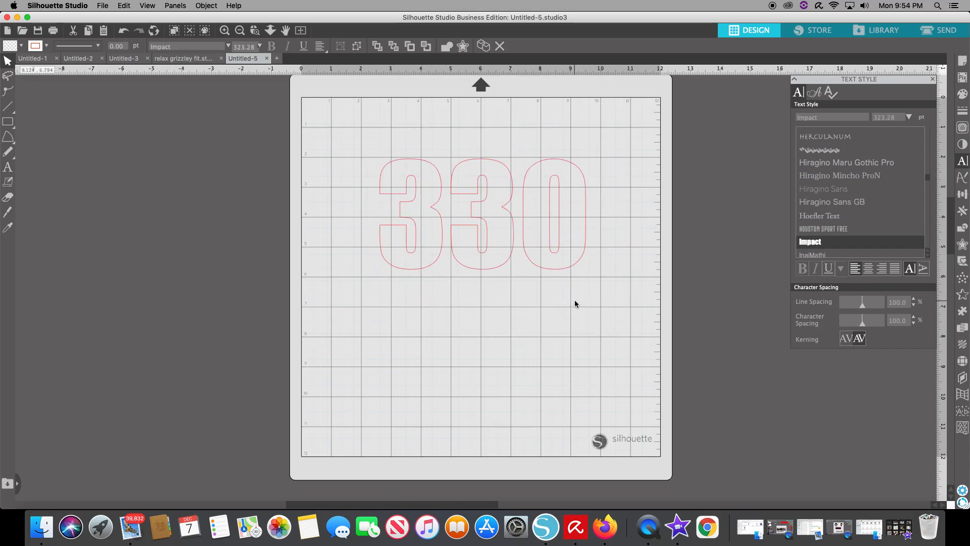
Step: Fill the 330 text with a near-black color and deselect it
click(533, 177)
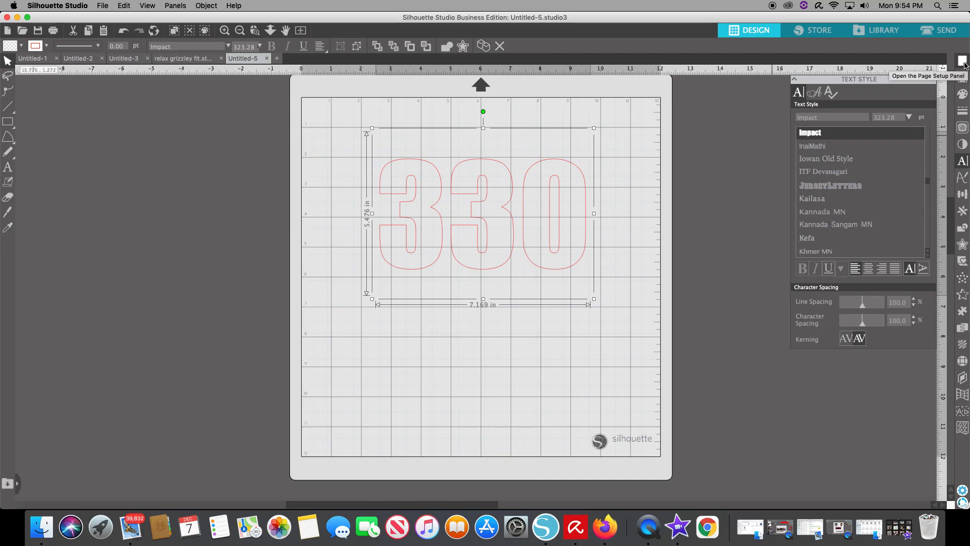
click(964, 94)
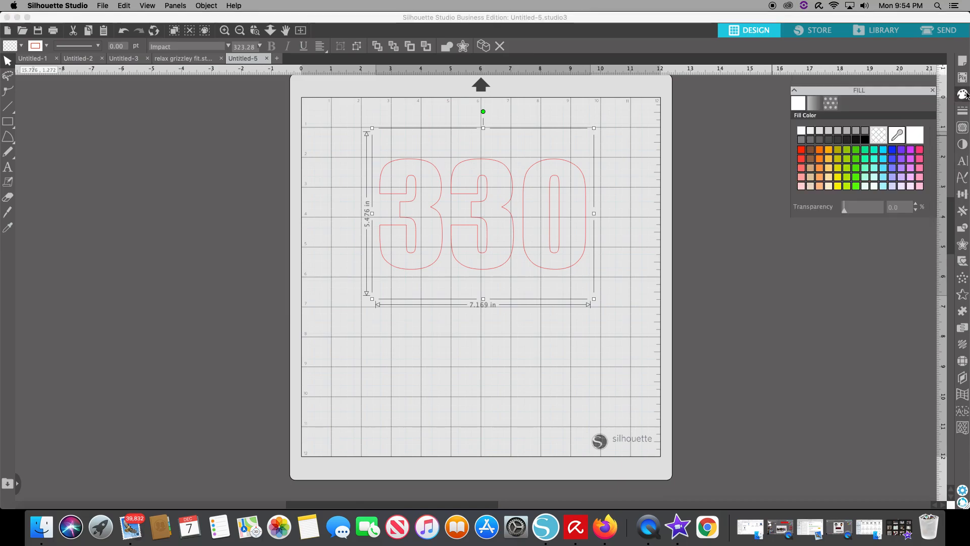
click(856, 128)
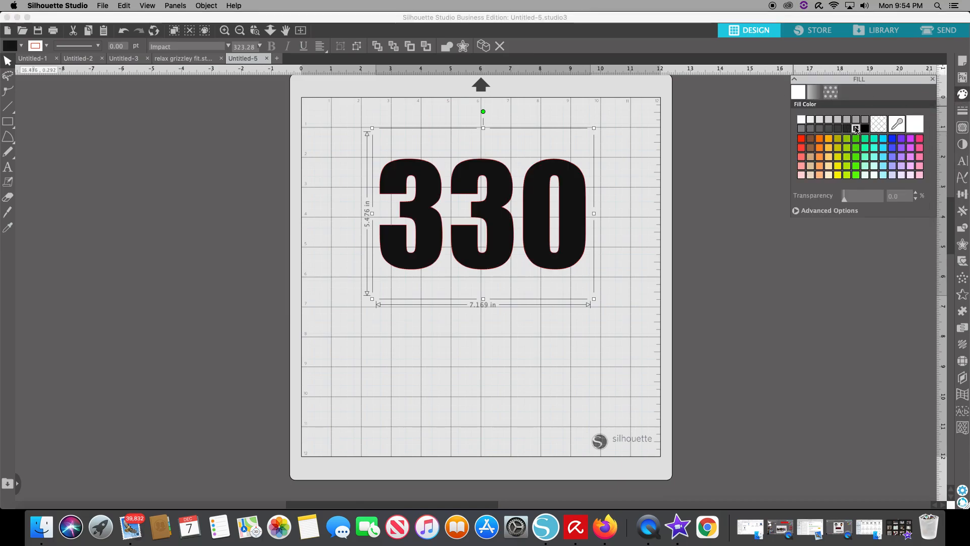
click(312, 251)
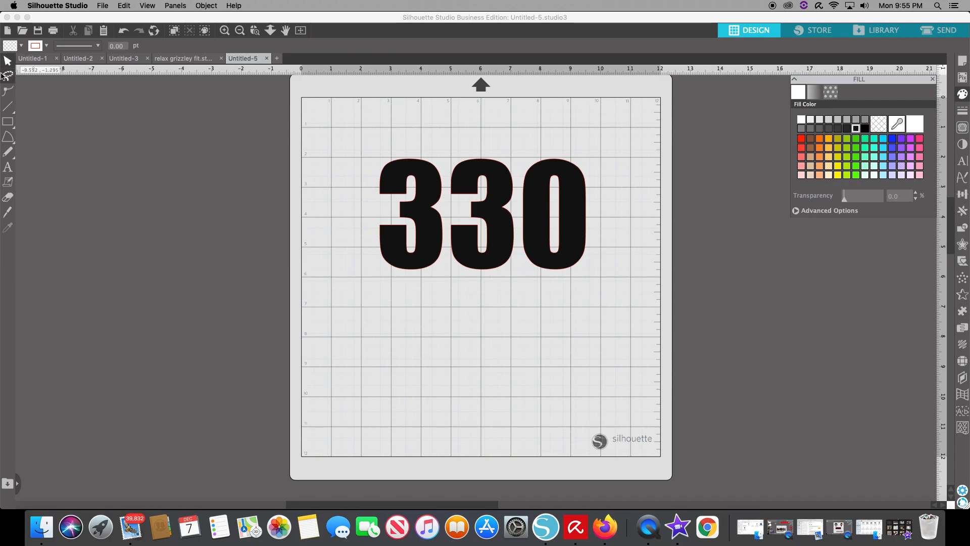
Step: Add the text CANTON on the mat below the 330
click(11, 166)
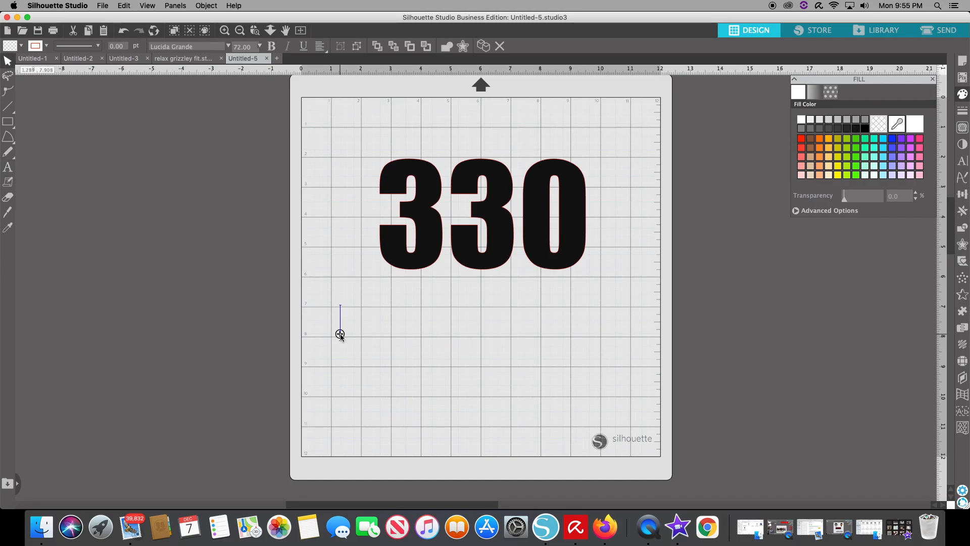
text(CA)
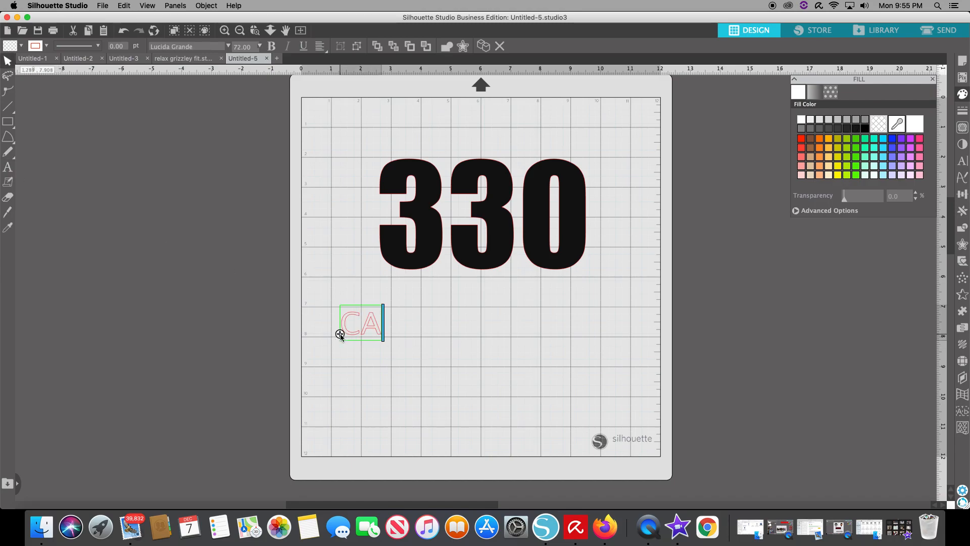
text(NTON)
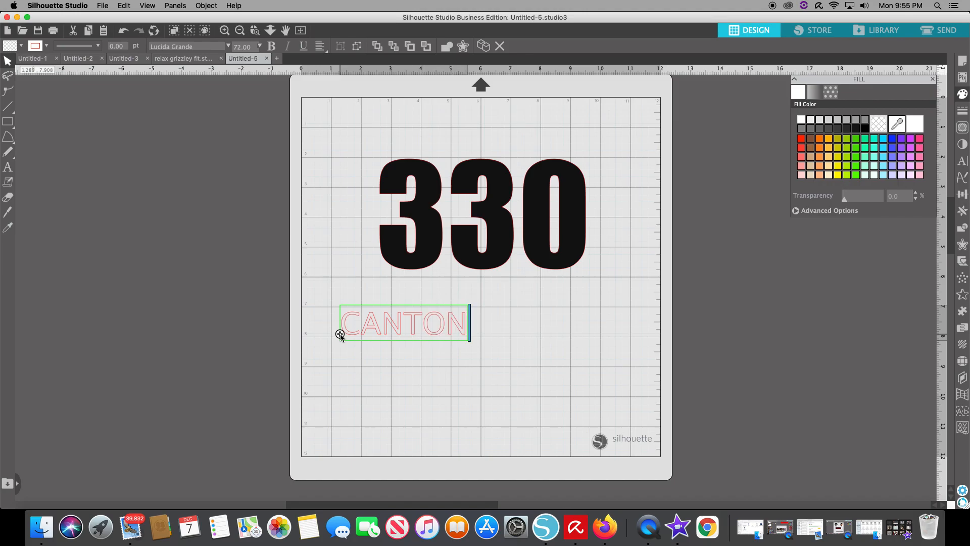
click(484, 323)
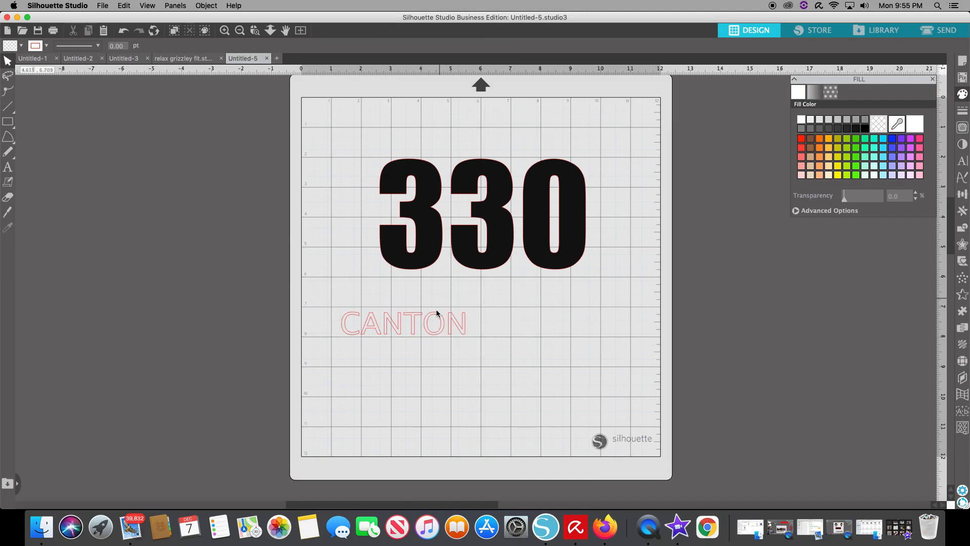
Step: Move the CANTON text to sit beneath the 330 and fill it with blue
drag(414, 331, 487, 320)
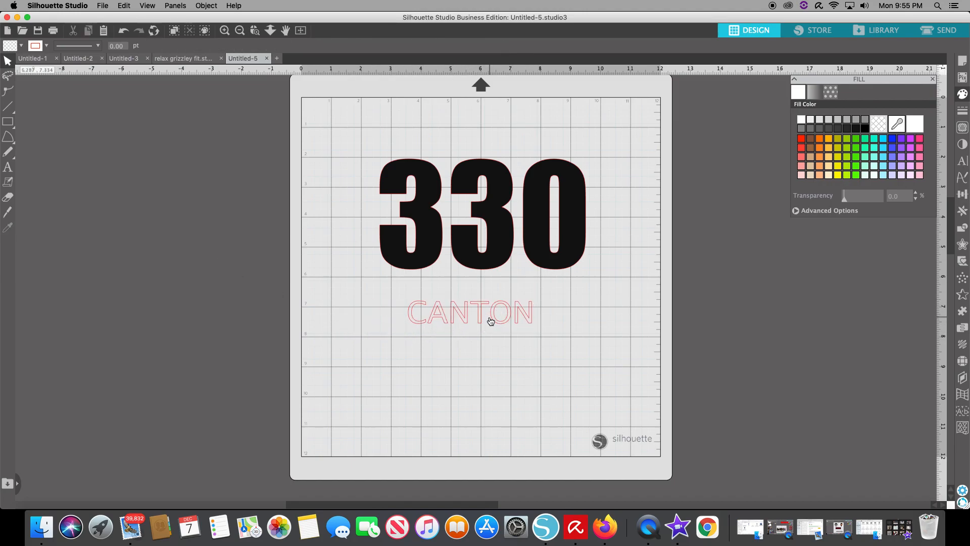
click(525, 310)
click(892, 138)
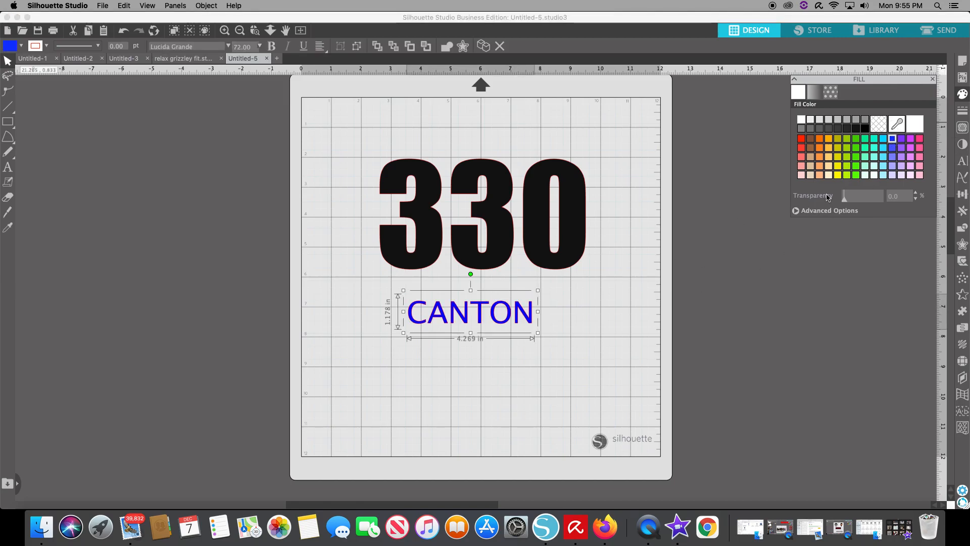
Step: Make the CANTON text bold and reposition it centered a little lower beneath the 330
click(964, 161)
click(963, 161)
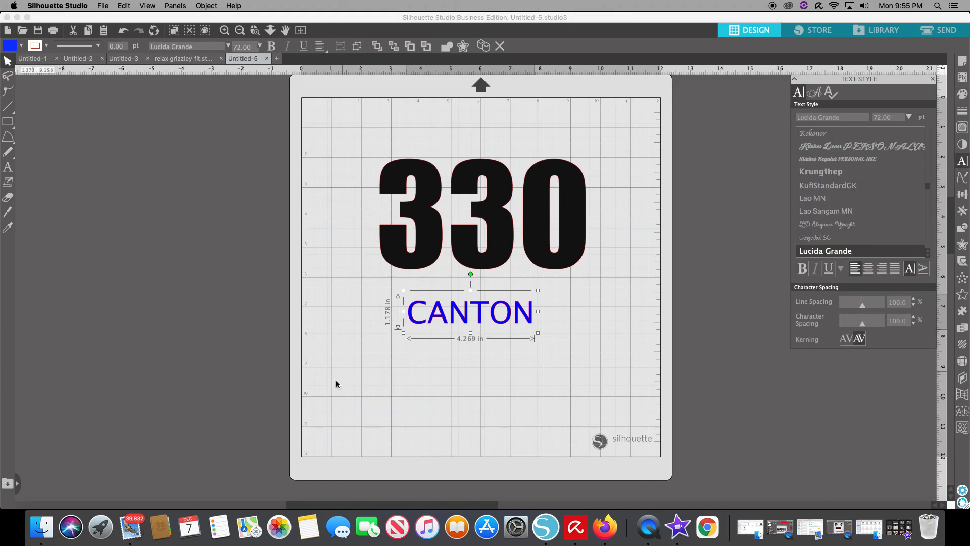
click(802, 268)
click(491, 317)
mouse_move(491, 317)
mouse_down()
mouse_move(500, 196)
mouse_move(494, 328)
mouse_up()
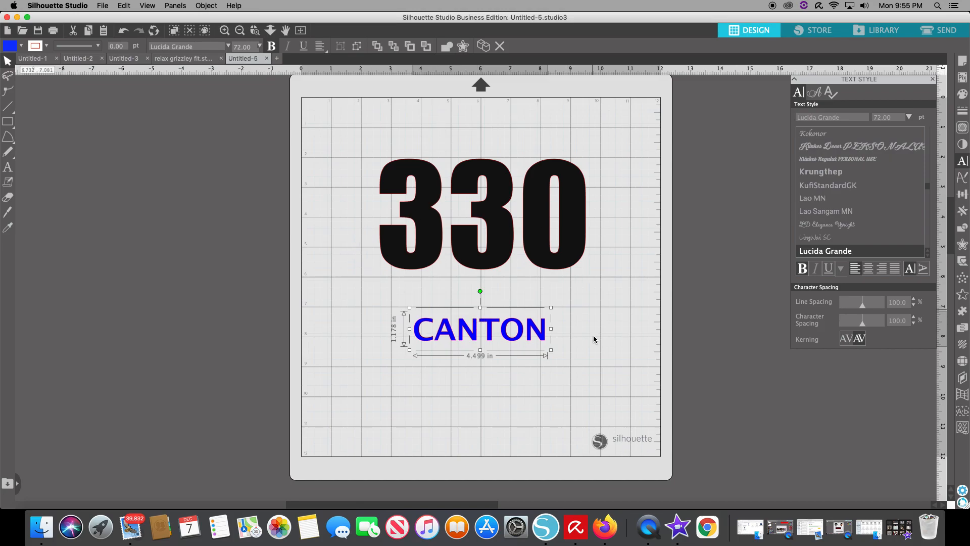
Step: Create an offset outline around the CANTON text at a distance of 0.095 in
click(556, 378)
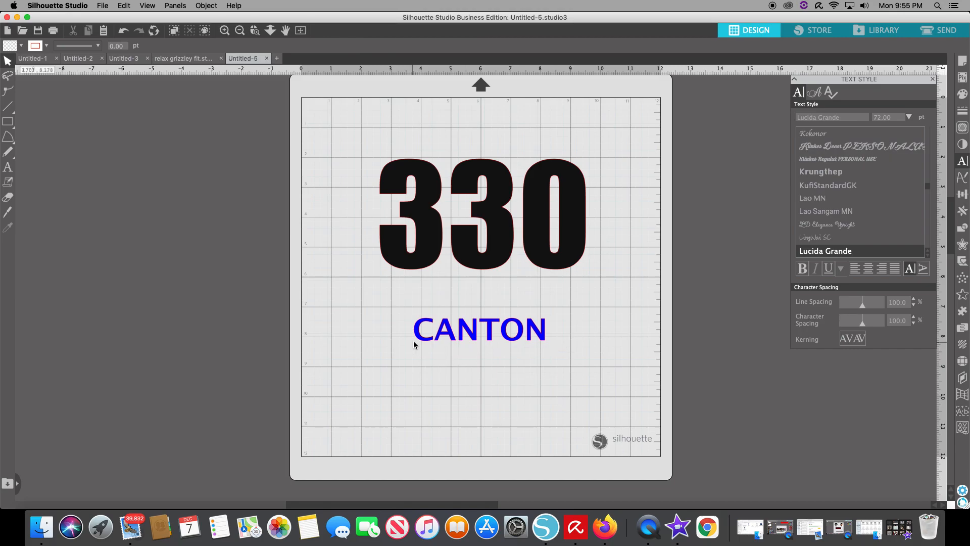
click(435, 335)
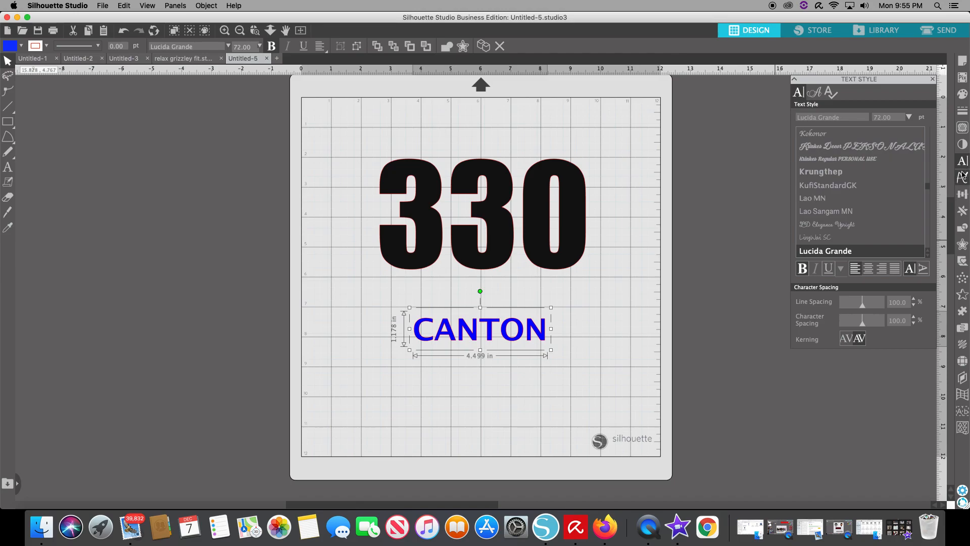
click(962, 245)
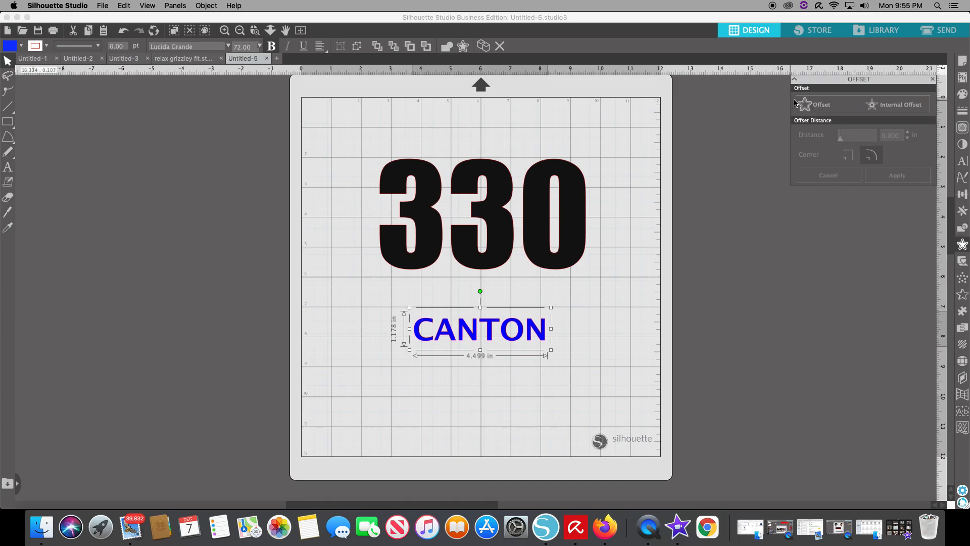
click(814, 106)
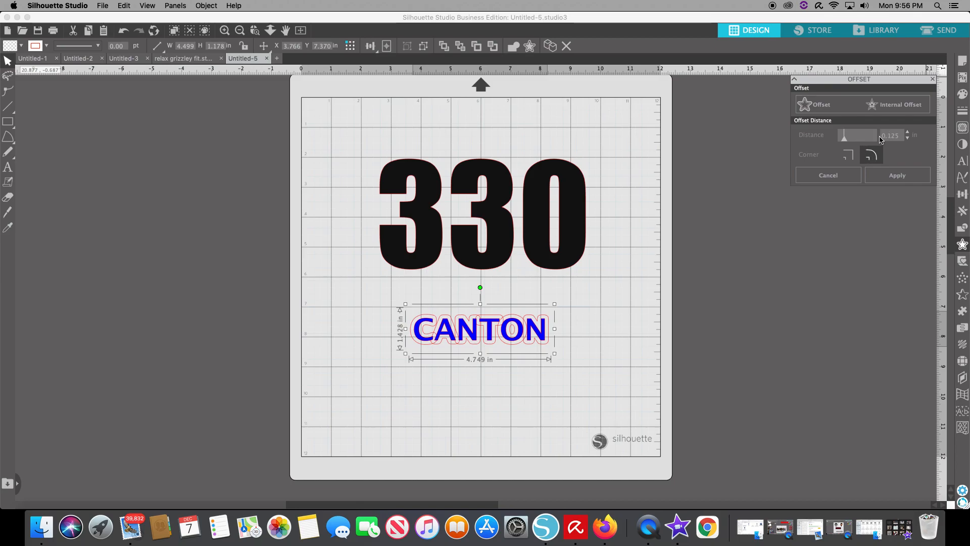
click(909, 139)
click(909, 139)
click(909, 139)
click(908, 139)
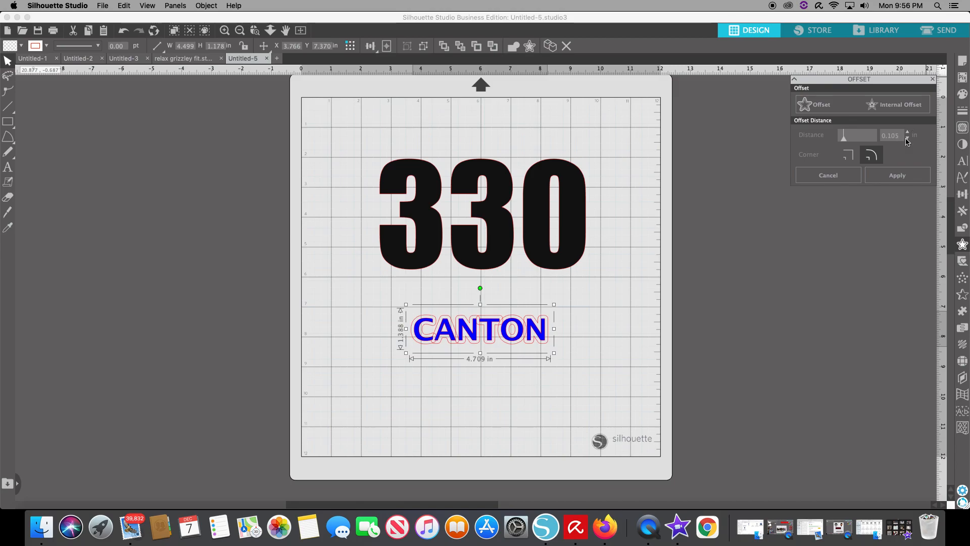
click(908, 138)
click(907, 139)
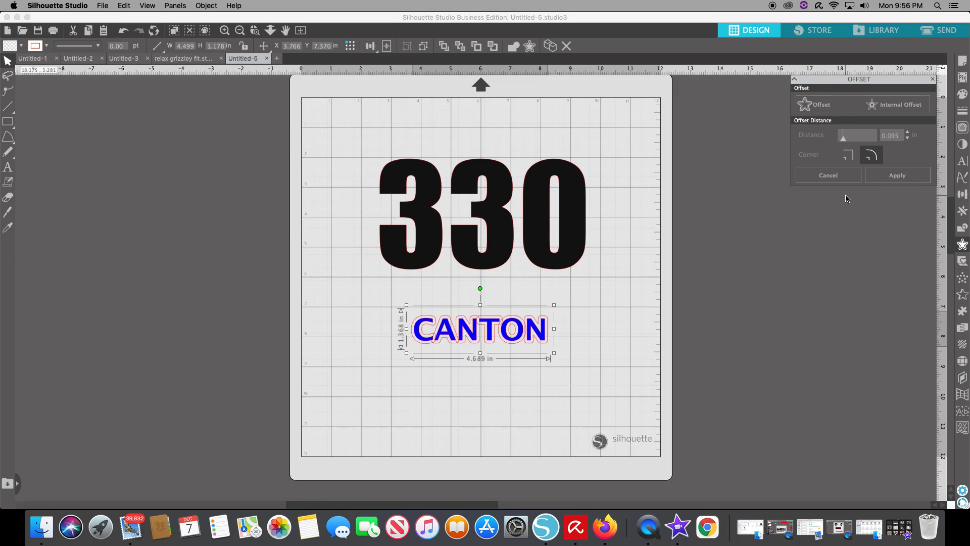
click(895, 175)
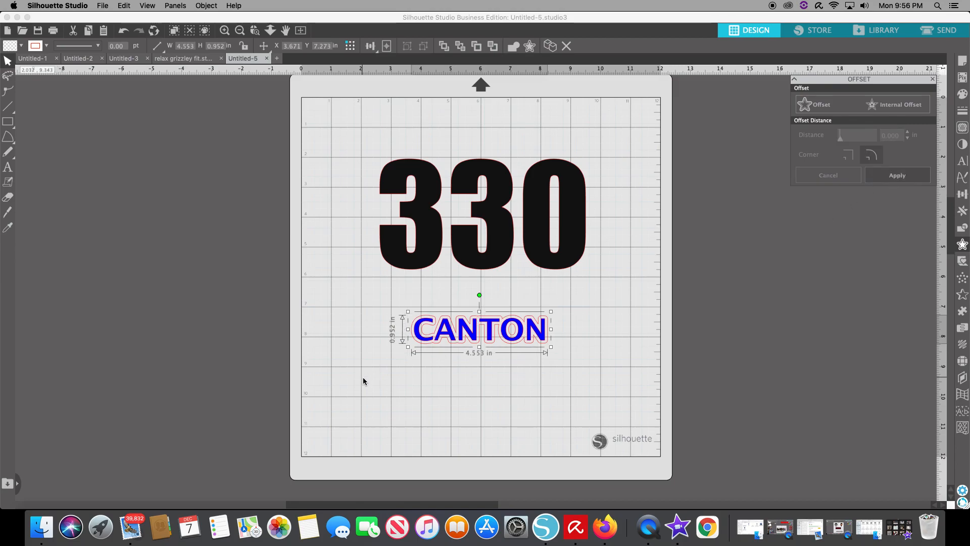
Step: Duplicate the CANTON text together with its offset outline and move the copy off the mat's right side
drag(566, 353, 374, 301)
right_click(436, 320)
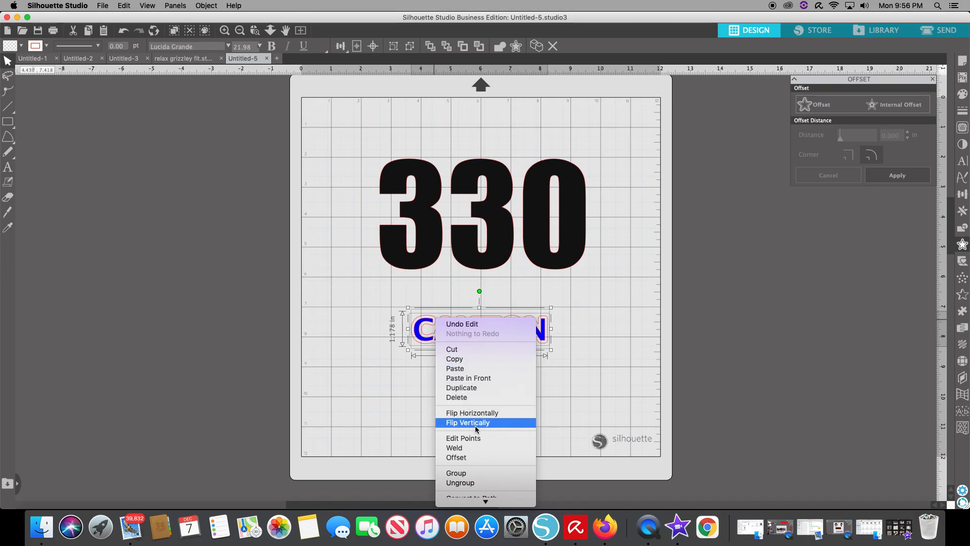
click(468, 388)
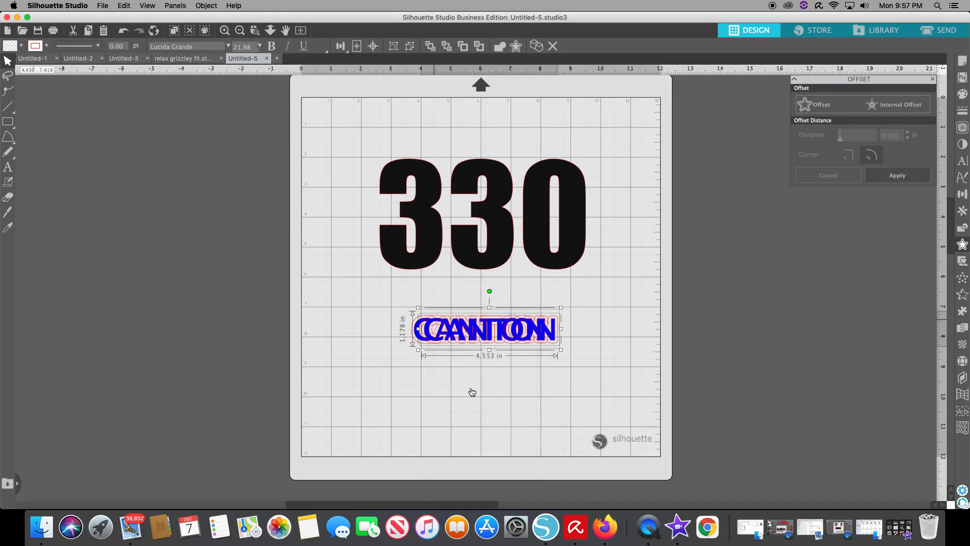
click(580, 332)
click(551, 337)
drag(551, 338, 840, 350)
Step: Move the original CANTON text and its separate outline off the left side of the mat
click(596, 401)
click(584, 396)
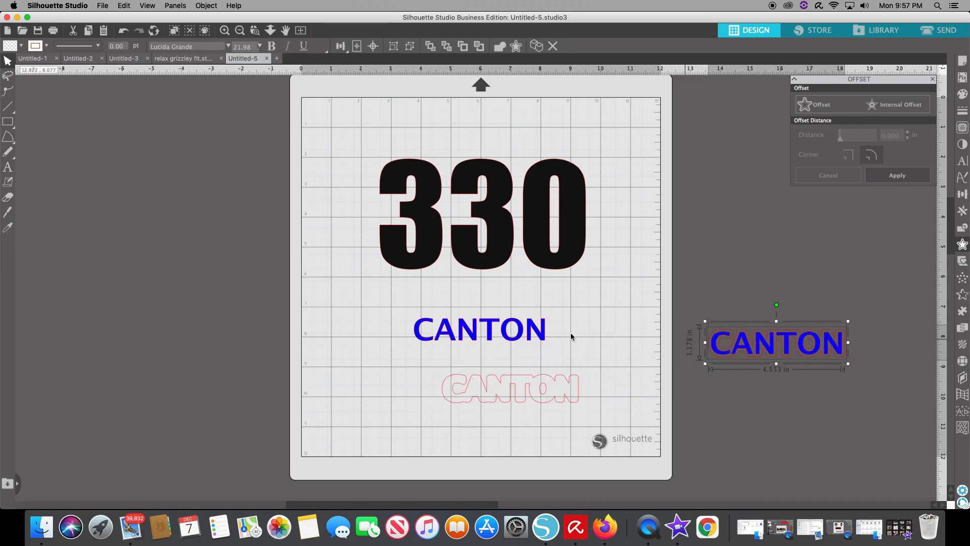
drag(517, 430, 99, 324)
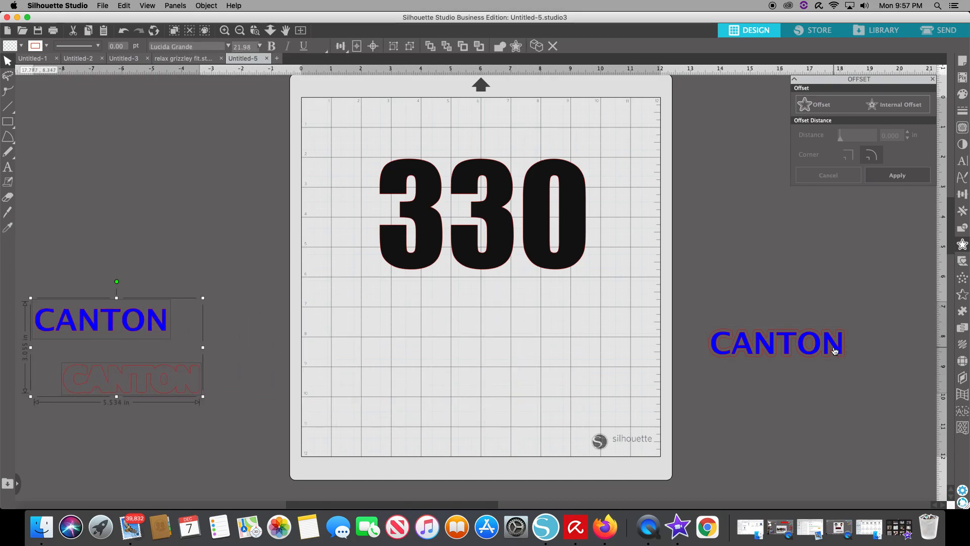
Step: Bring the outlined CANTON copy back onto the mat, group it, and center it across the middle of the 330
click(835, 350)
drag(764, 345, 445, 351)
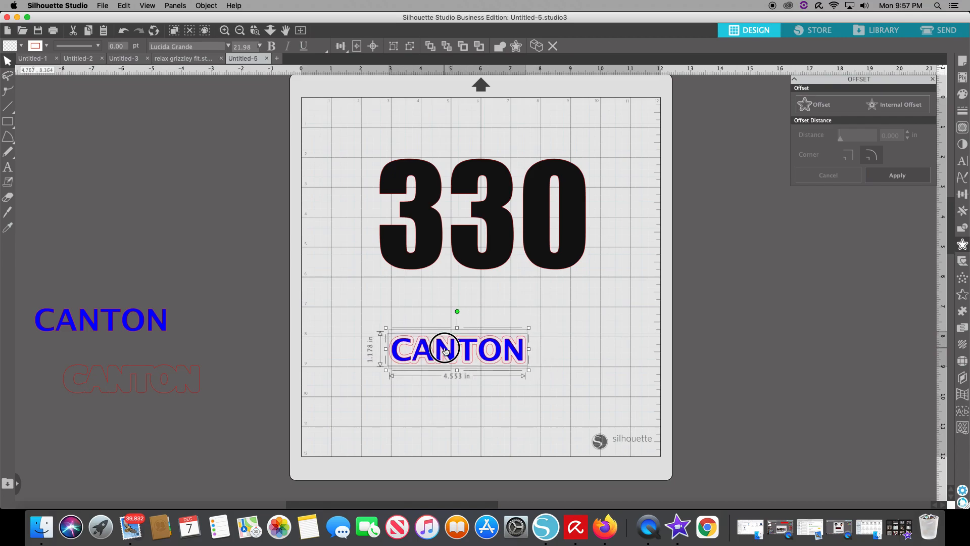
right_click(448, 345)
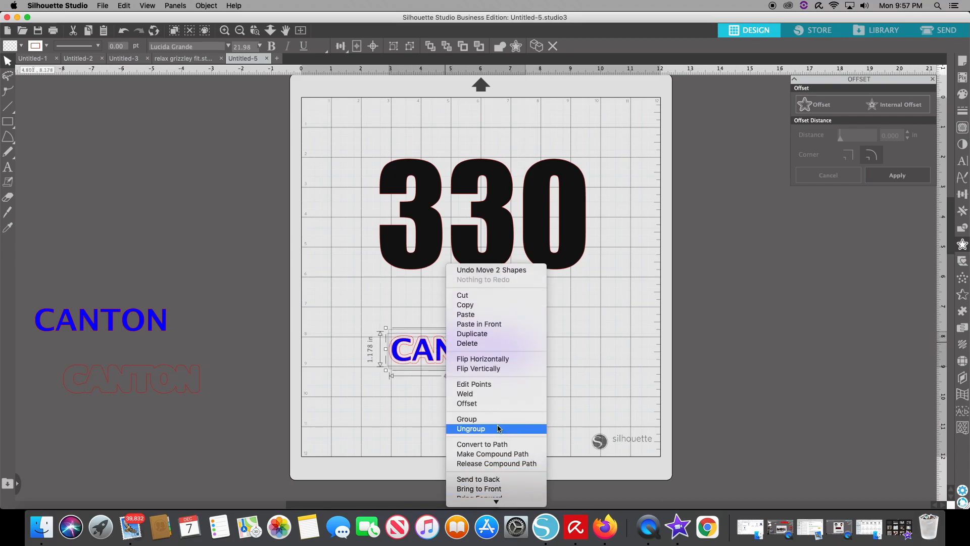
click(500, 426)
drag(451, 362, 472, 224)
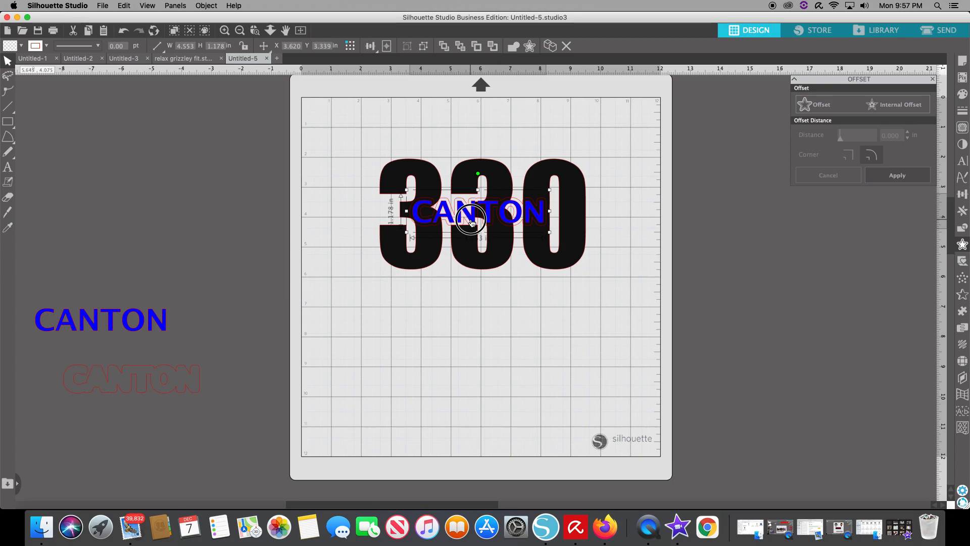
drag(471, 224, 472, 224)
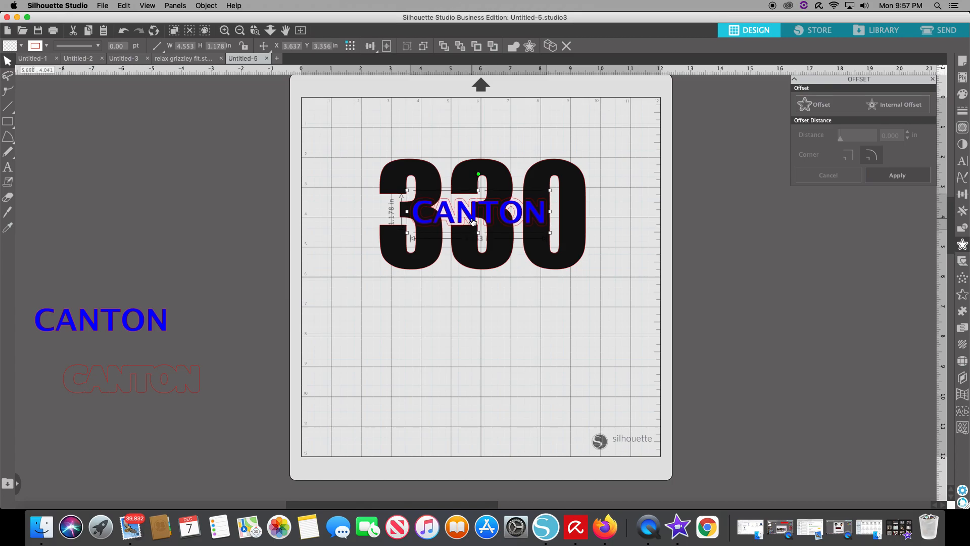
click(513, 301)
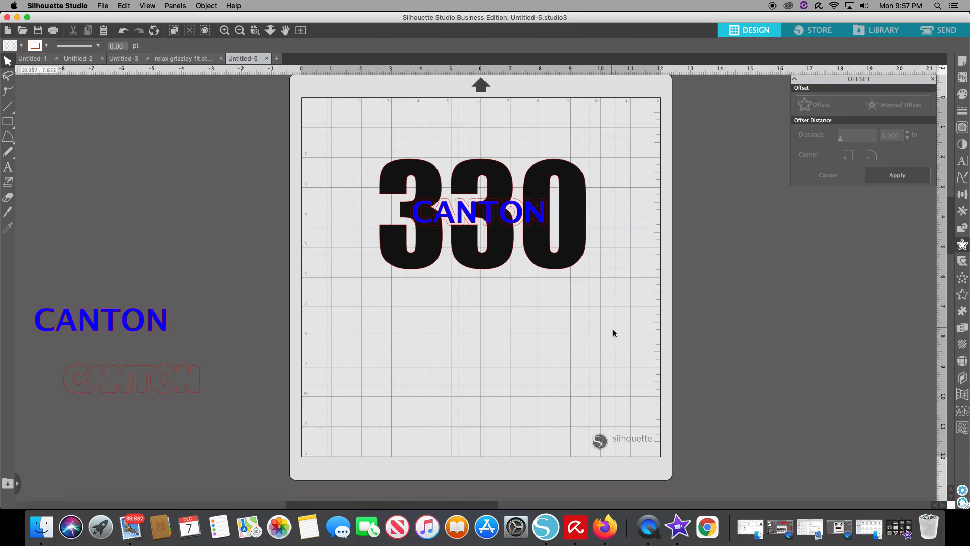
Step: Cut the overlapping CANTON and its outline out of the 330 with Subtract All
click(596, 307)
drag(596, 307, 357, 141)
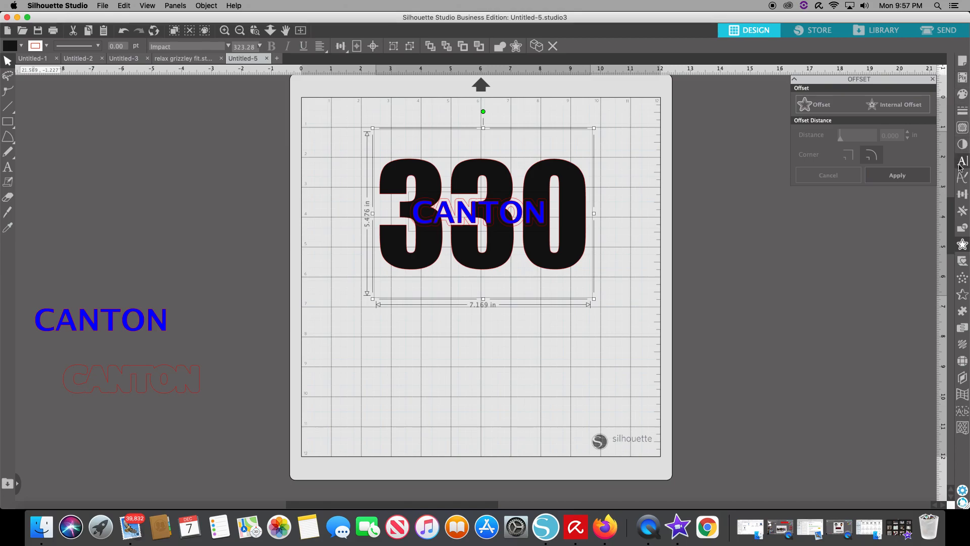
click(962, 230)
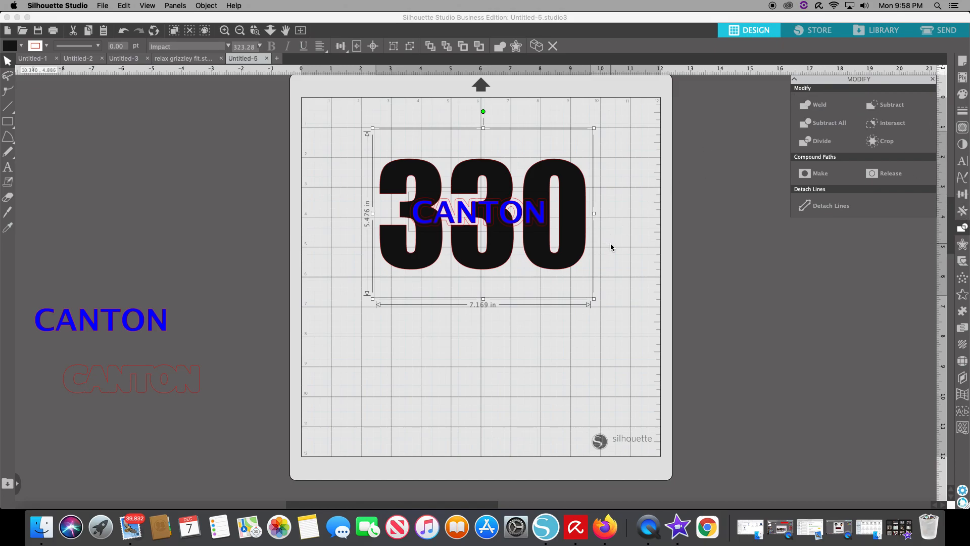
click(835, 126)
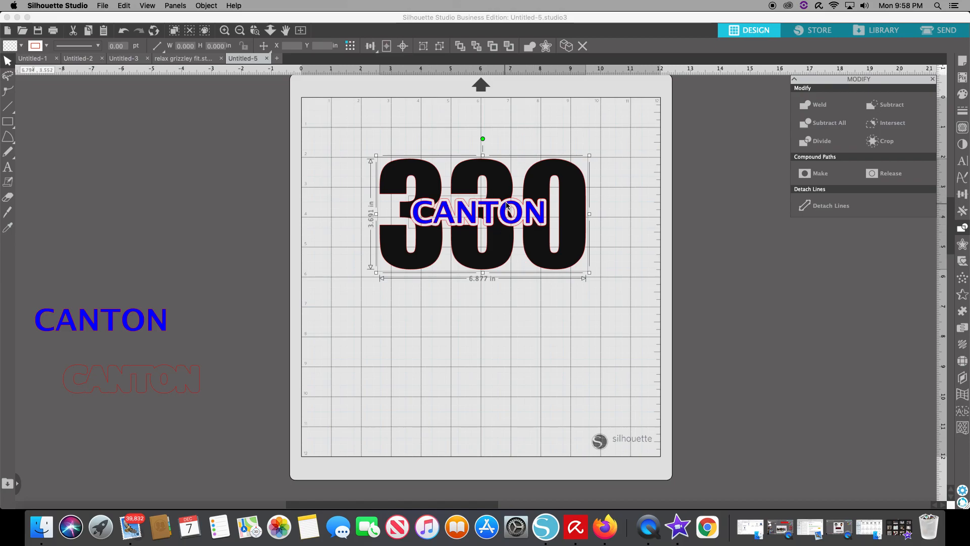
click(585, 133)
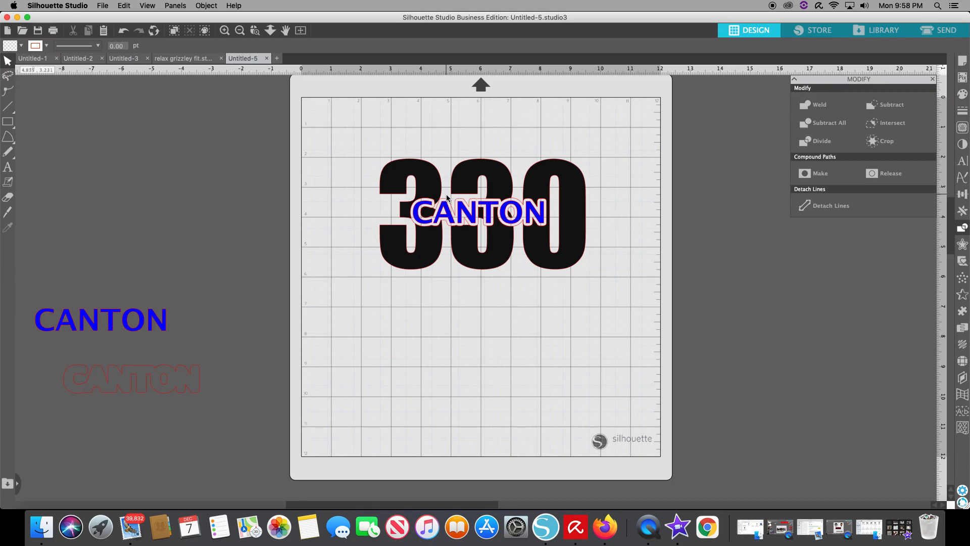
Step: Move the outlined CANTON group below the 330 and ungroup it
drag(448, 214, 457, 330)
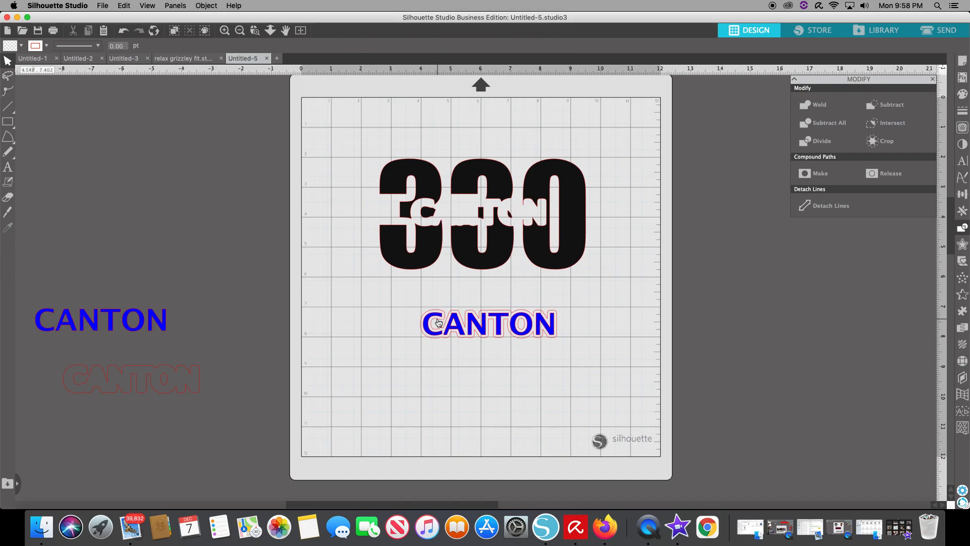
right_click(481, 332)
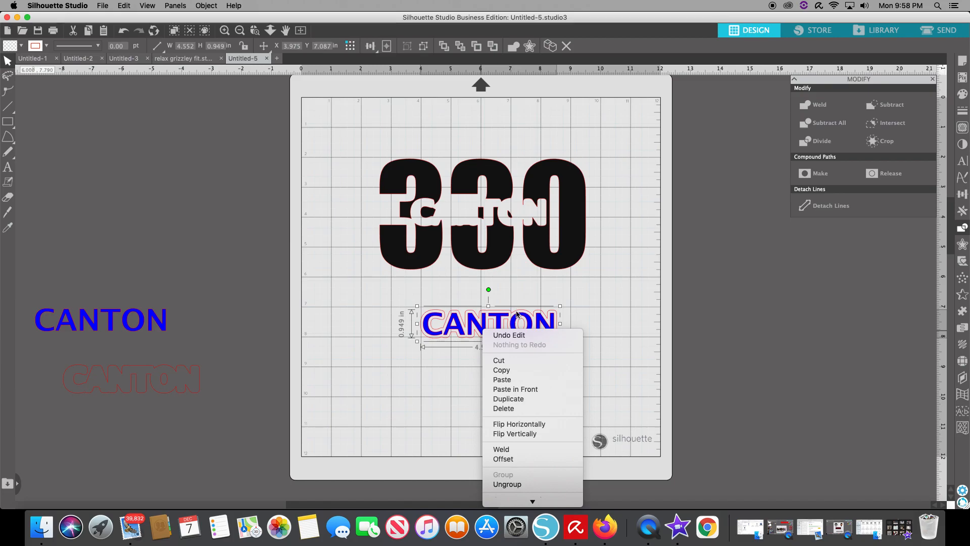
click(522, 486)
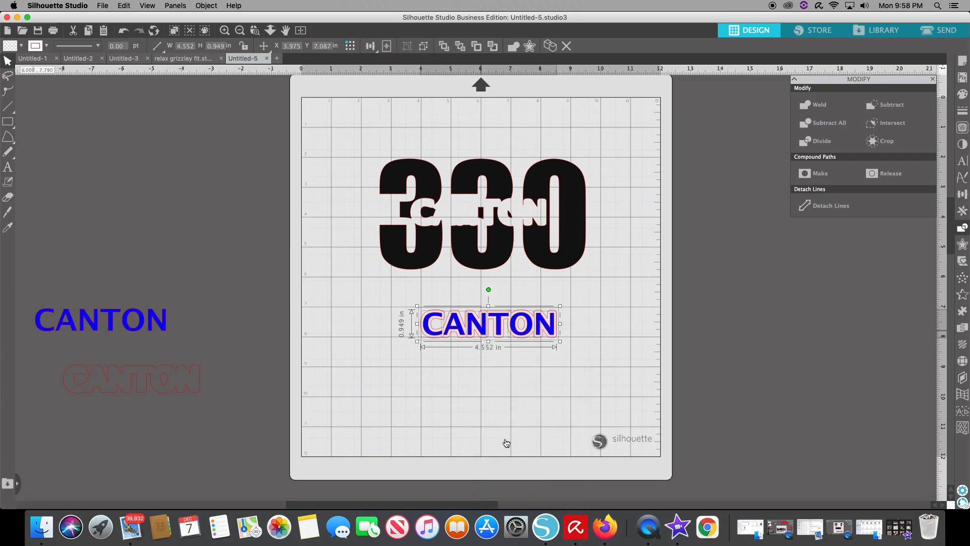
click(502, 389)
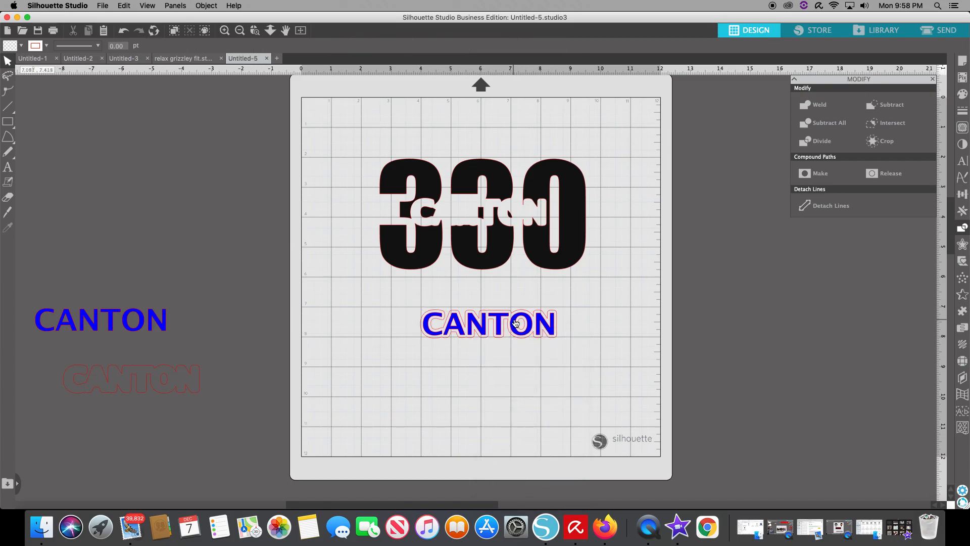
Step: Move each blue letter of the ungrouped CANTON off the mat, leaving the outline beneath the 330
click(513, 322)
drag(513, 323, 681, 328)
drag(545, 323, 705, 320)
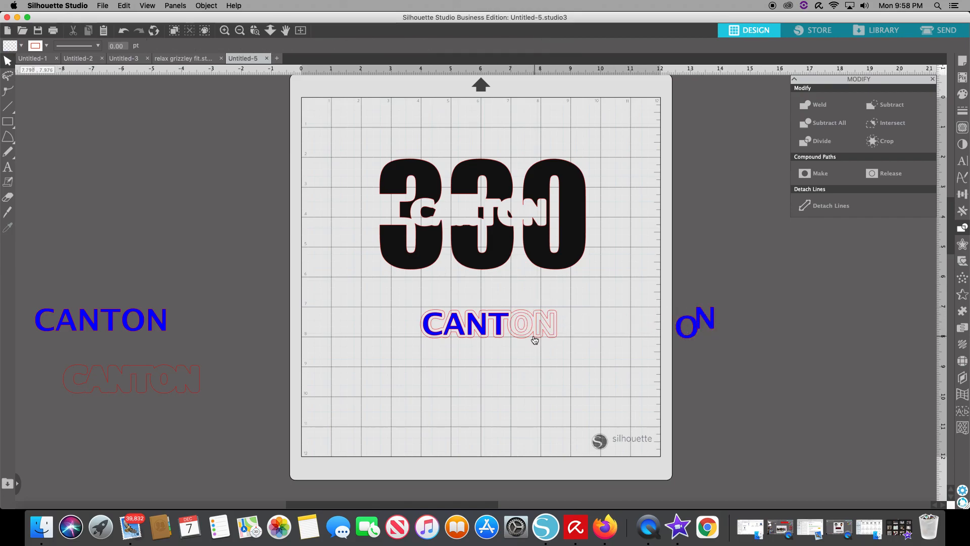
drag(505, 319, 761, 310)
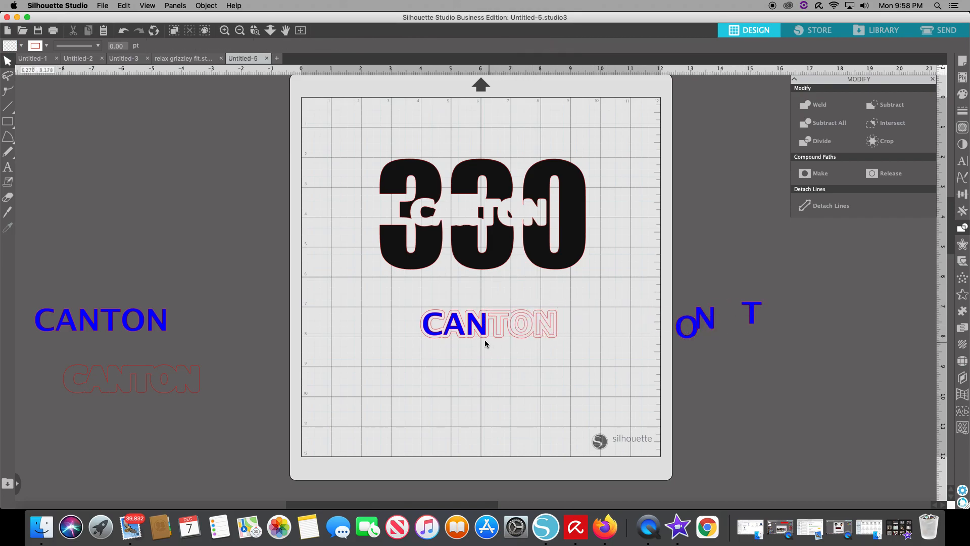
drag(481, 327, 749, 320)
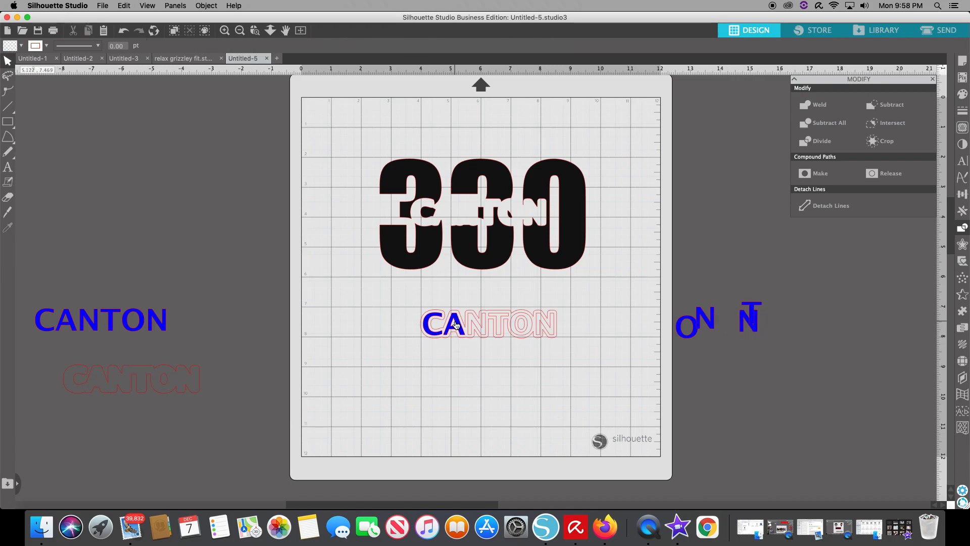
drag(462, 329, 726, 323)
drag(427, 326, 771, 316)
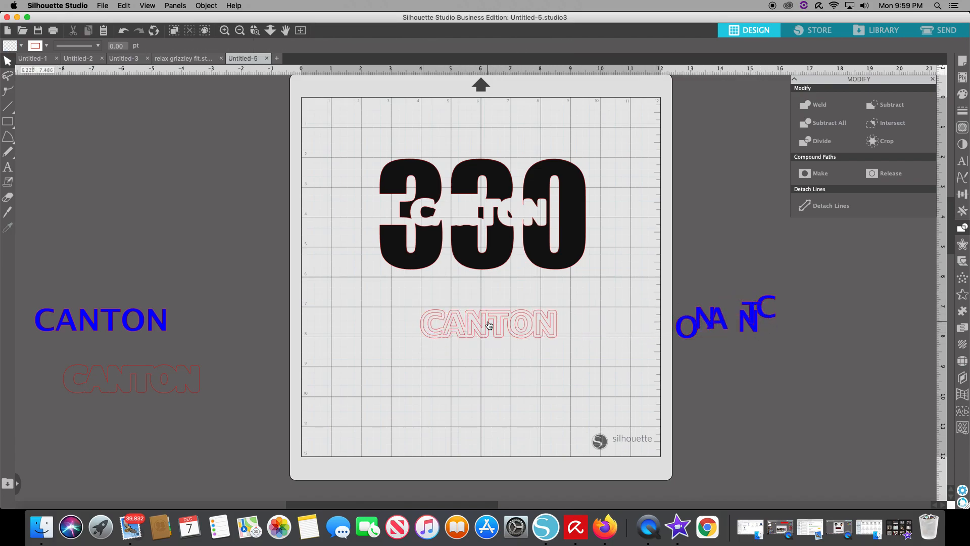
Step: Fill the CANTON outline beneath the 330 with red and fit it into the cutout across the numbers
drag(578, 335, 347, 329)
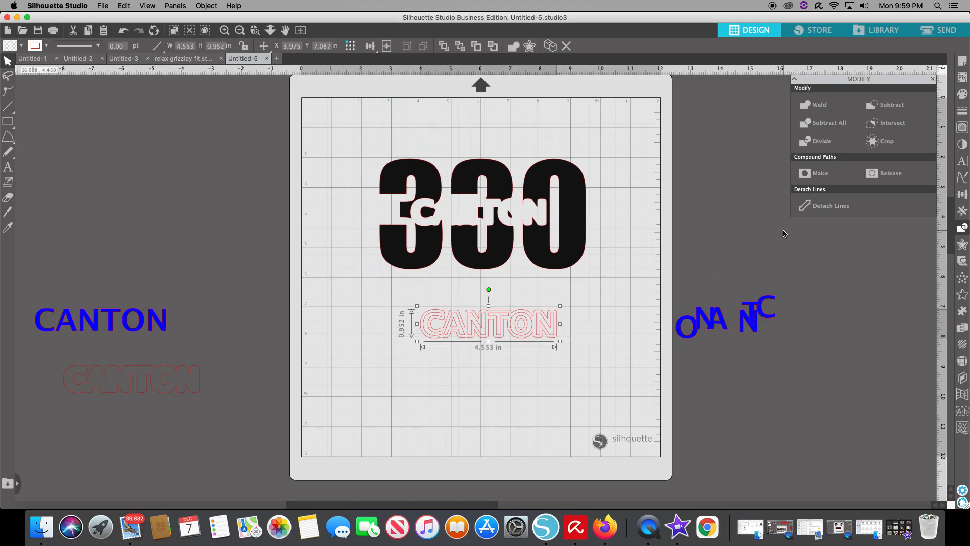
click(963, 94)
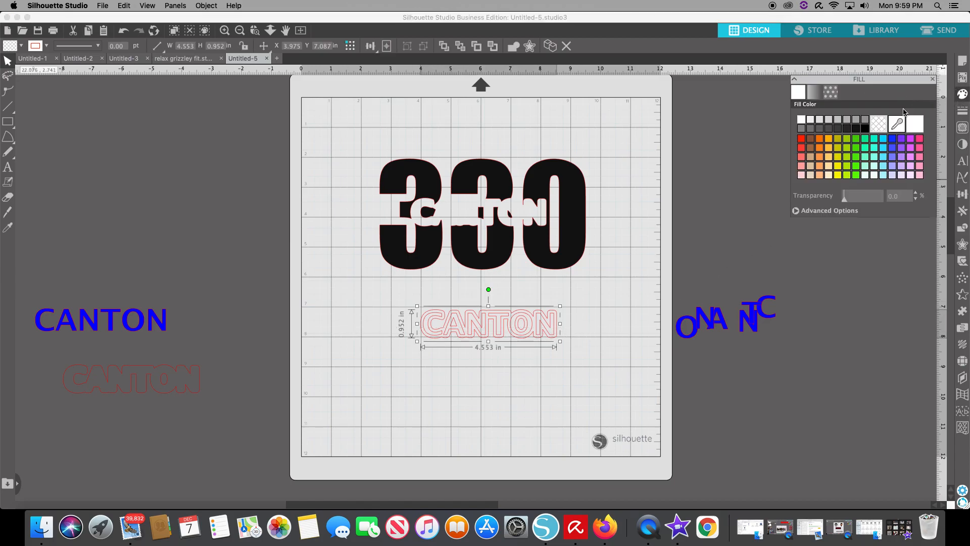
click(801, 139)
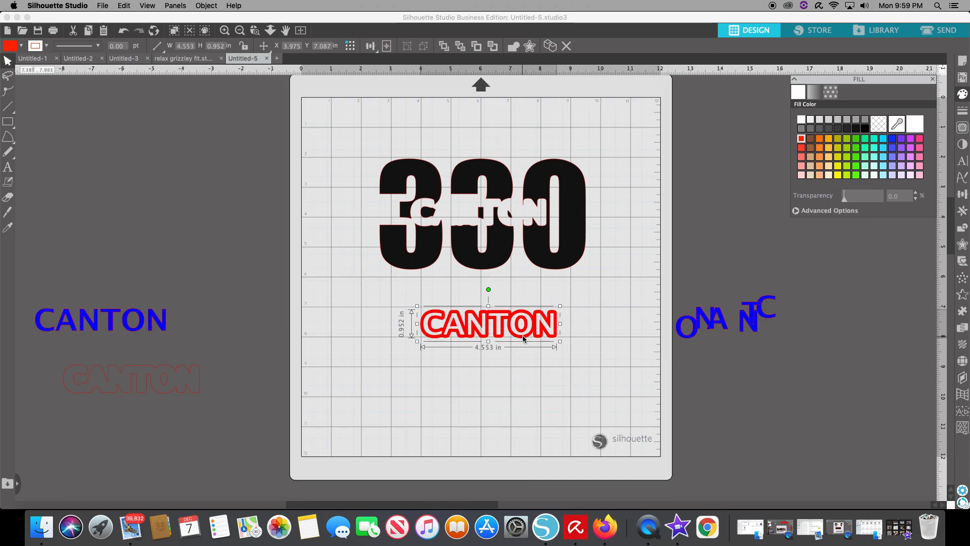
drag(524, 338, 513, 228)
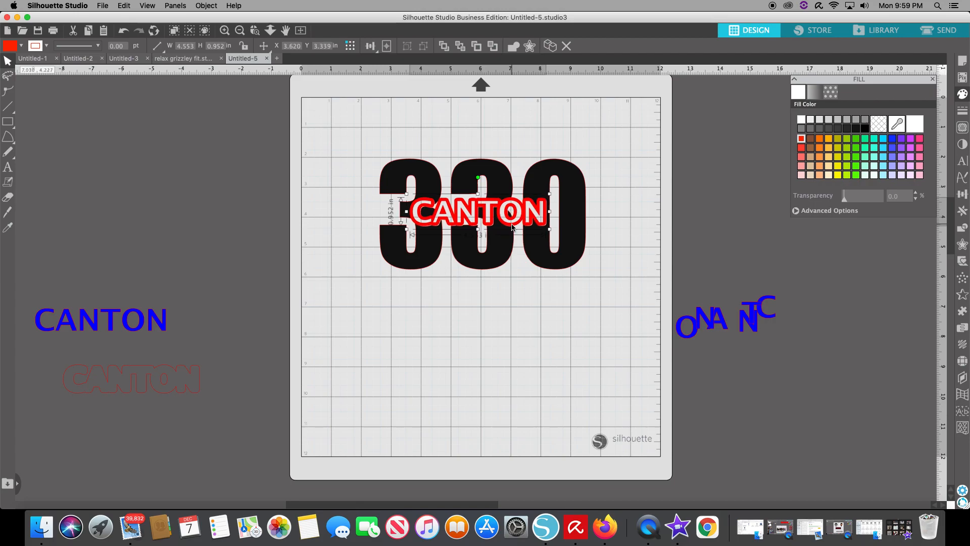
click(521, 270)
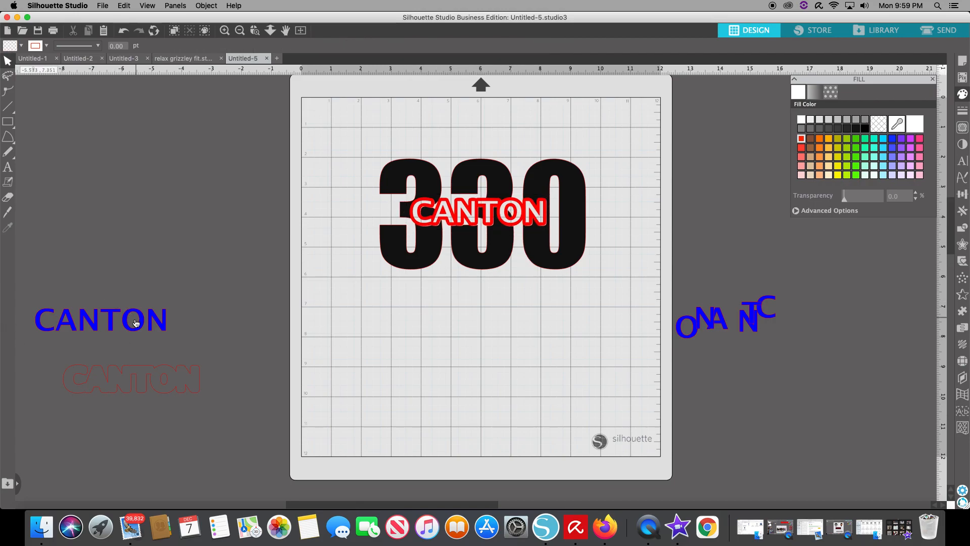
Step: Move the intact blue CANTON text from beside the mat onto the red outline across the 330
click(123, 329)
drag(123, 329, 500, 219)
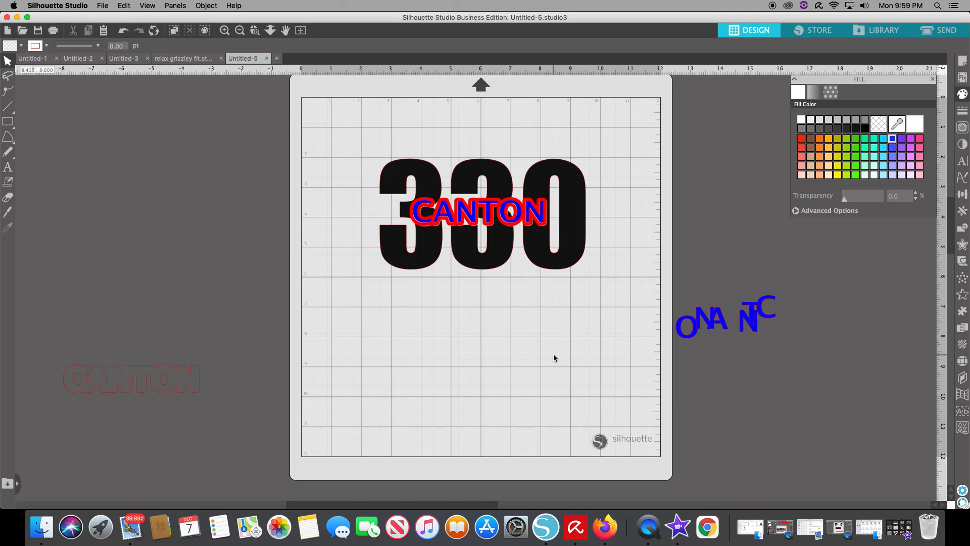
Step: Draw a swirling sunburst ring of curved spikes about 5.57 in wide below the 330
click(14, 142)
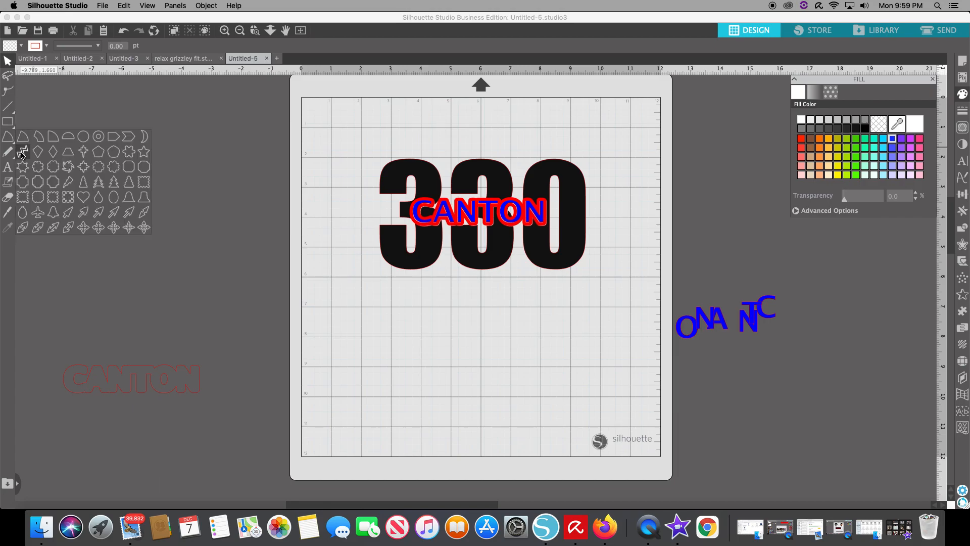
click(68, 167)
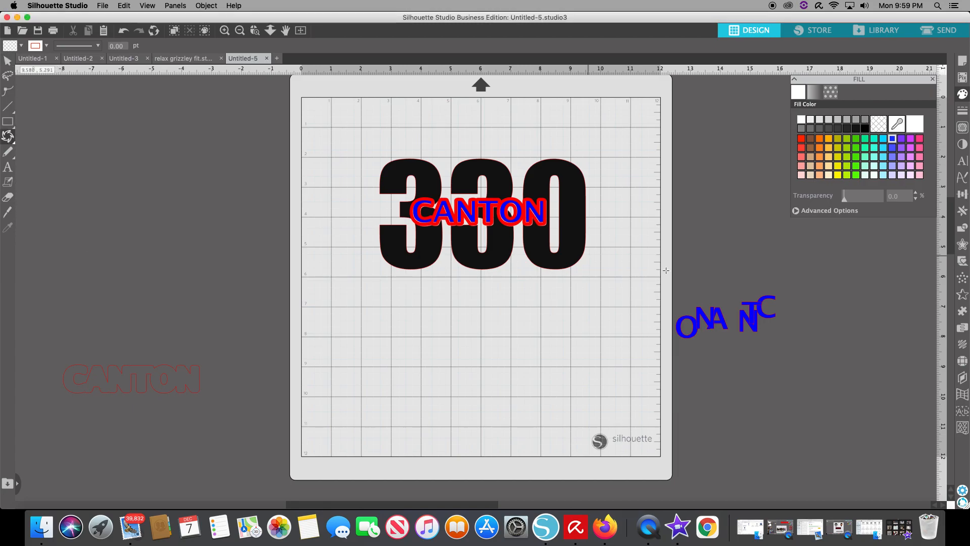
mouse_move(479, 358)
mouse_down()
mouse_move(481, 342)
mouse_move(515, 305)
mouse_move(560, 300)
mouse_move(536, 306)
mouse_up()
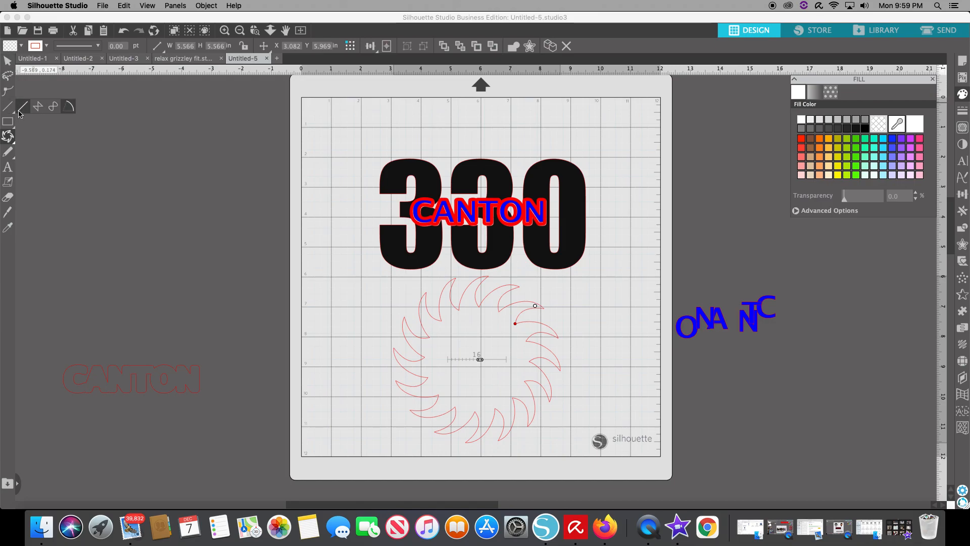
Step: Draw a second, smaller sunburst ring about 1.79 in wide and move it off the mat above the spare CANTON outline
click(8, 138)
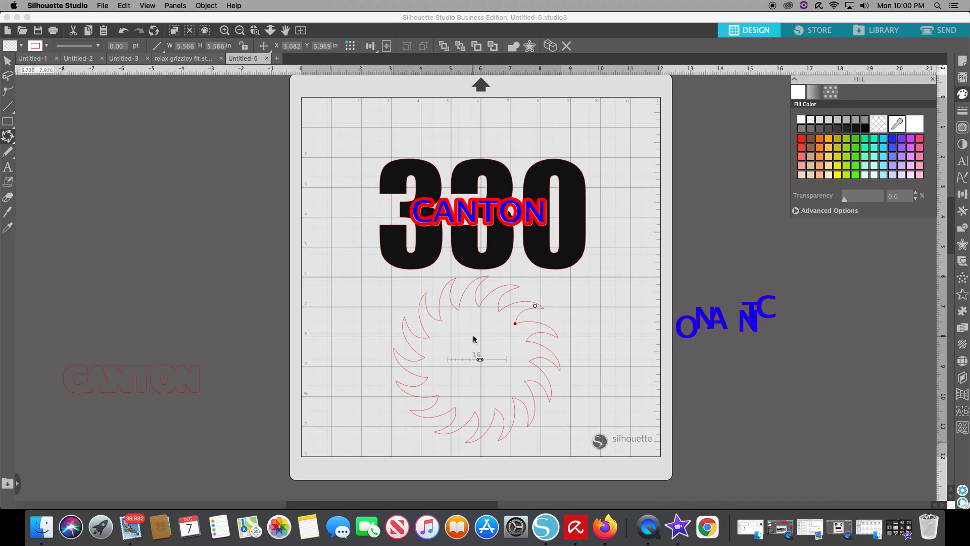
drag(354, 323, 329, 319)
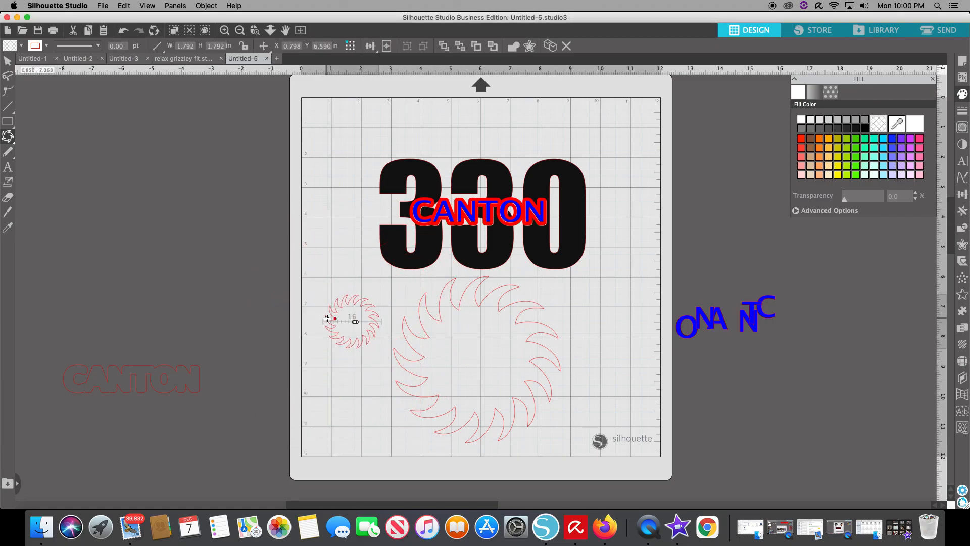
click(8, 61)
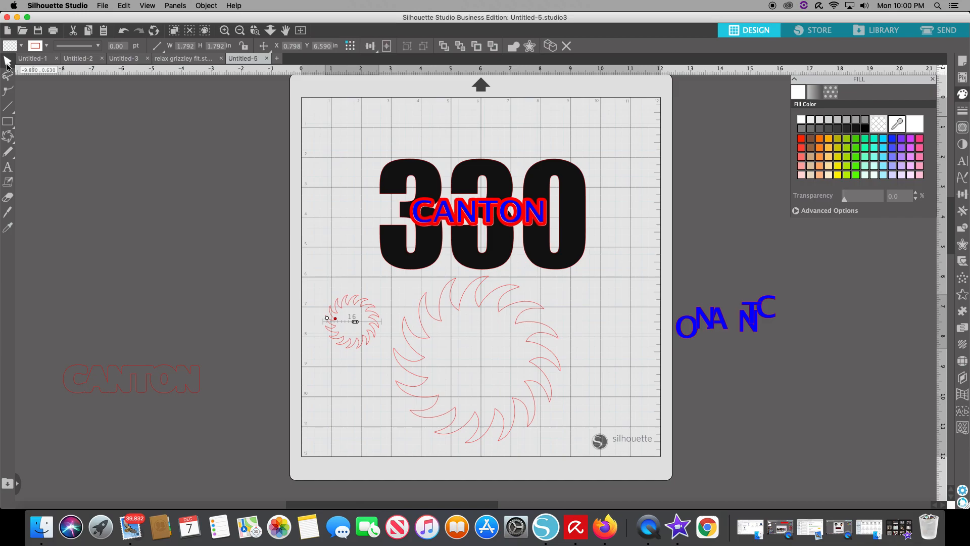
drag(354, 305, 187, 300)
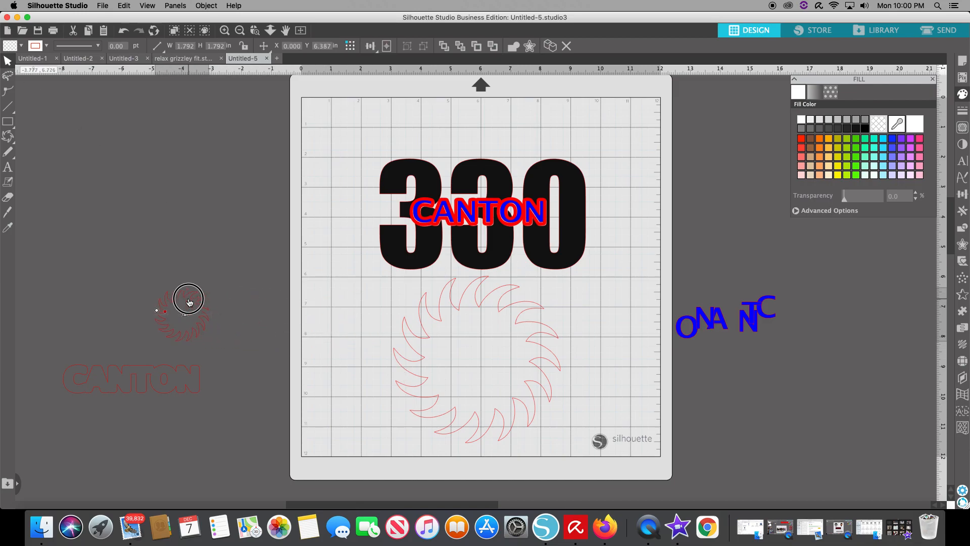
Step: Enlarge the large sunburst ring to about 6.76 in wide and fill it with red
click(485, 309)
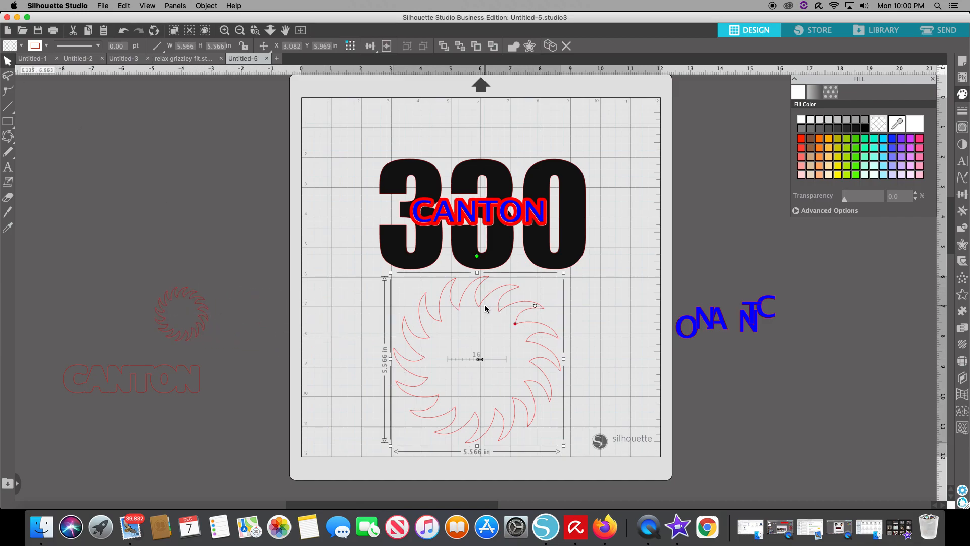
drag(563, 446, 599, 481)
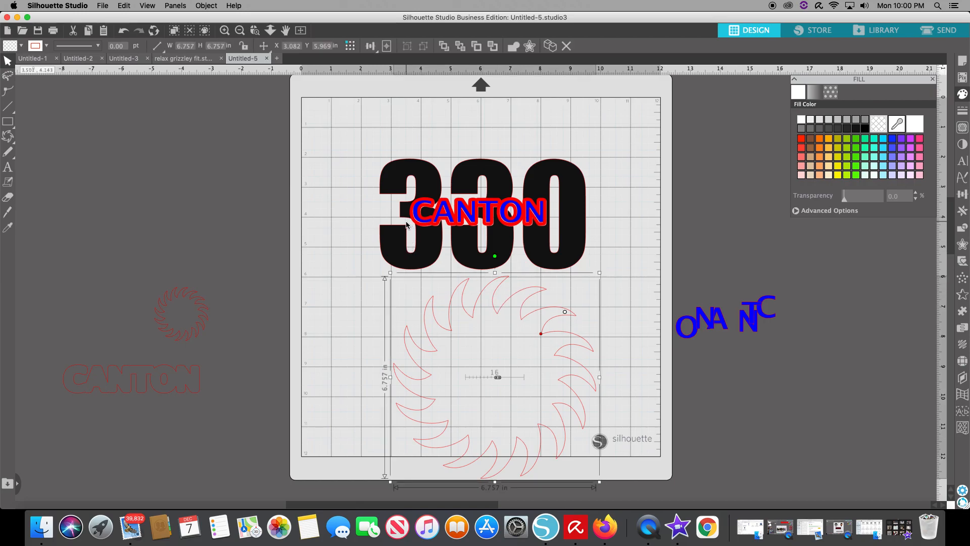
click(801, 138)
Step: Move the large sunburst over the 330 and send it to the back, behind the numbers and CANTON
drag(505, 321, 486, 262)
right_click(487, 263)
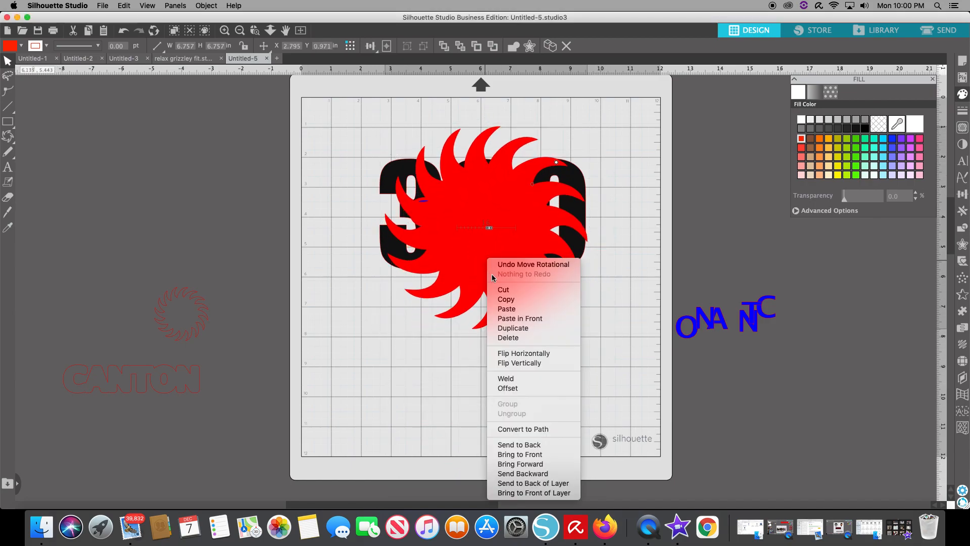
click(543, 445)
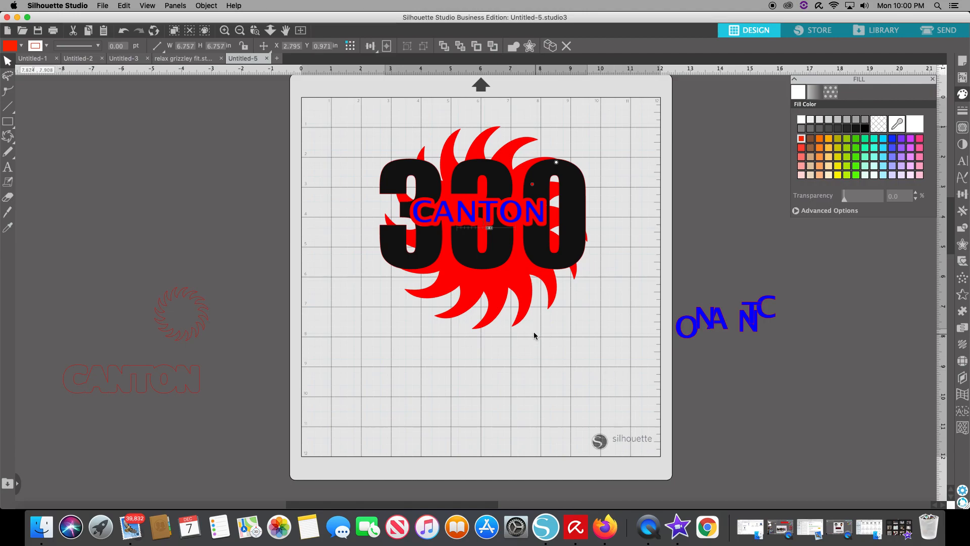
Step: Change the fill of the sunburst behind the 330 to dark gray
click(510, 289)
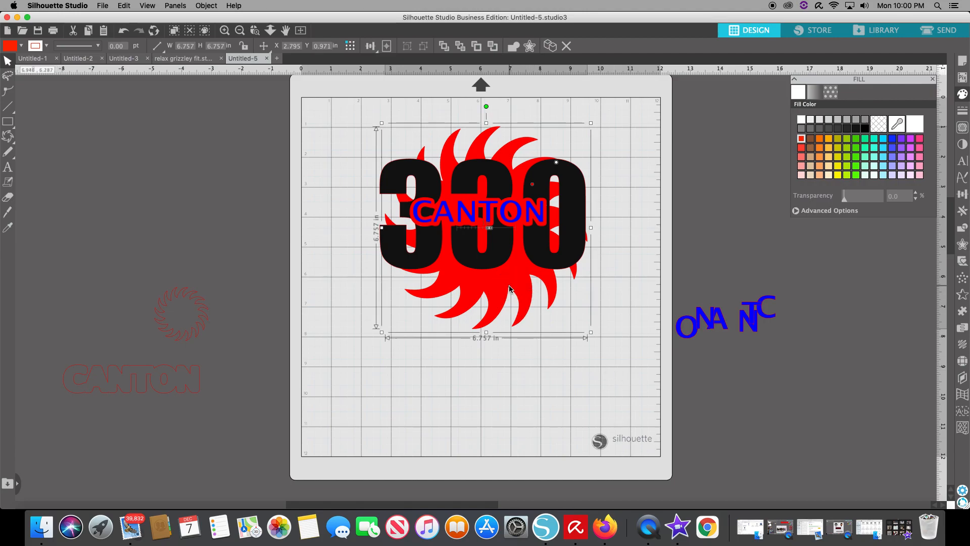
click(819, 129)
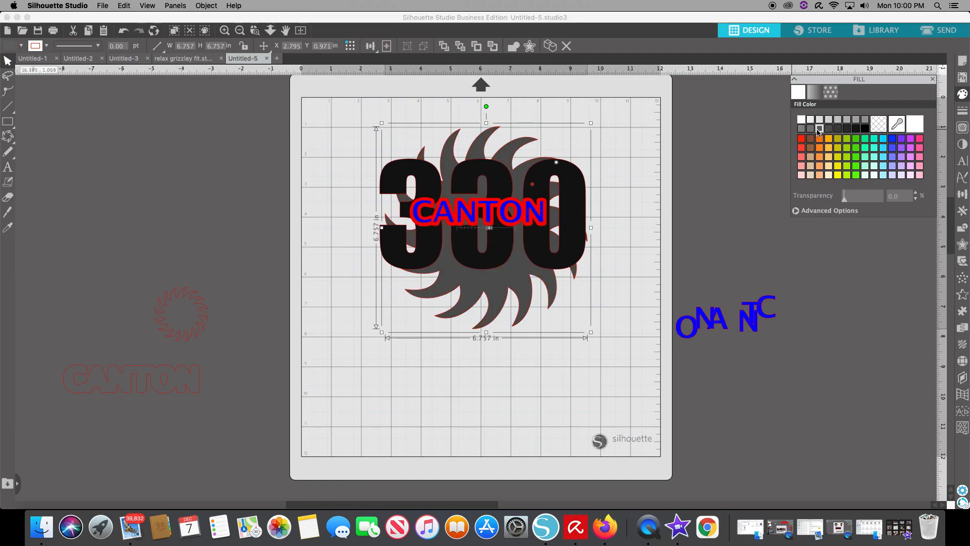